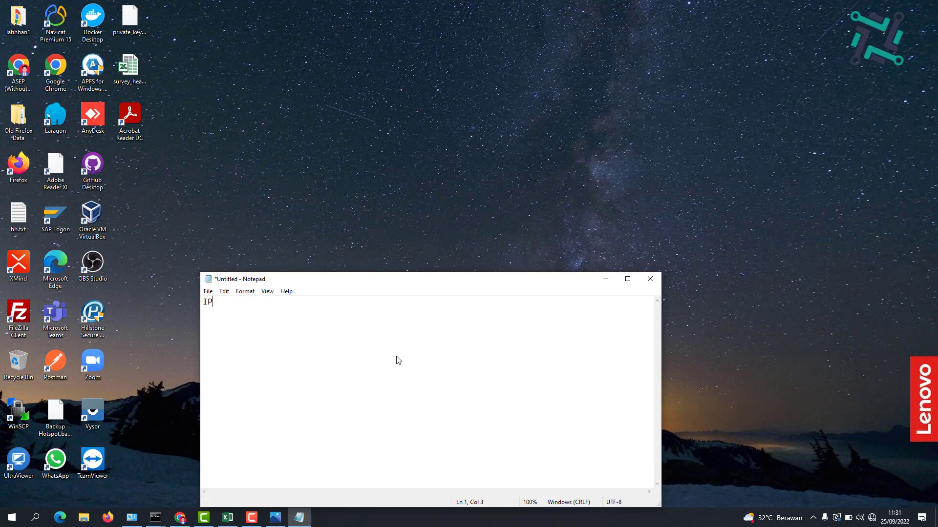
Type 'IP DEFAULT RUIJIE = 192.168.110.1' and 'IP LAPTOP = 192.168.110.2' into the Notepad note
text(RUIJIE )
text(= 192.168)
text(.110.)
text(1 )
text(IP LAPTOP)
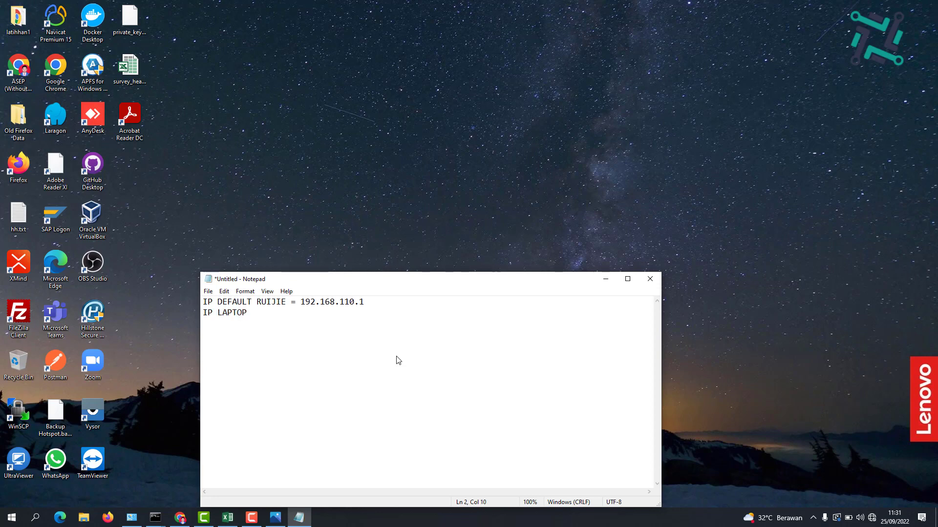
text(	= 192.168.110.2)
click(4, 522)
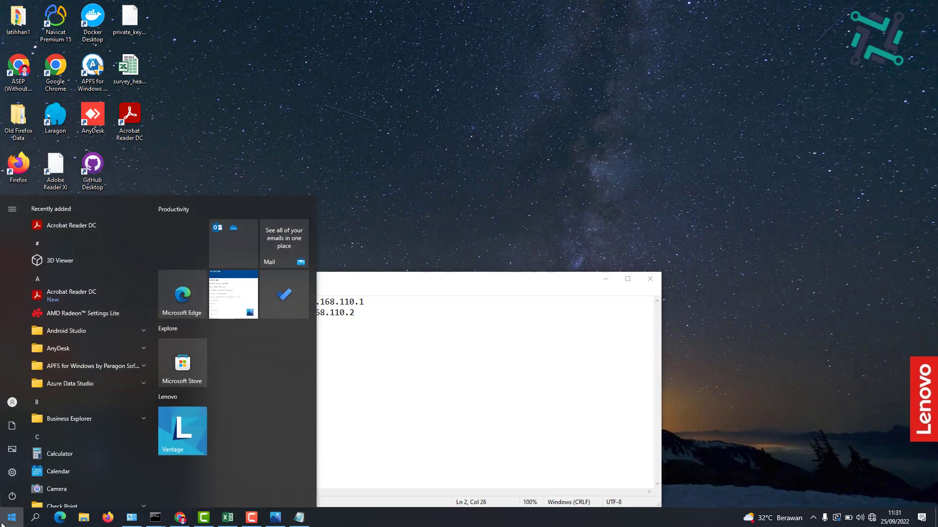
Open Control Panel's adapter list through Network and Internet and the Network and Sharing Center
text(control)
key(Escape)
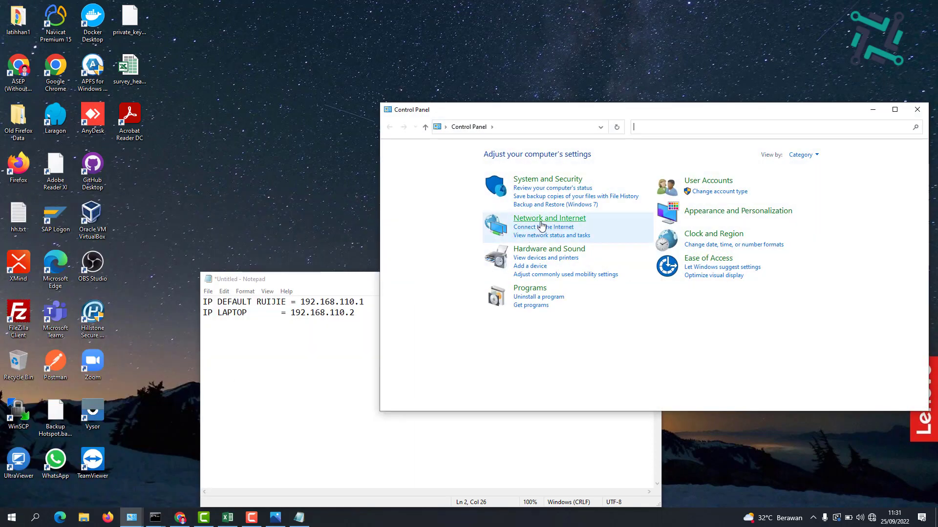
click(541, 222)
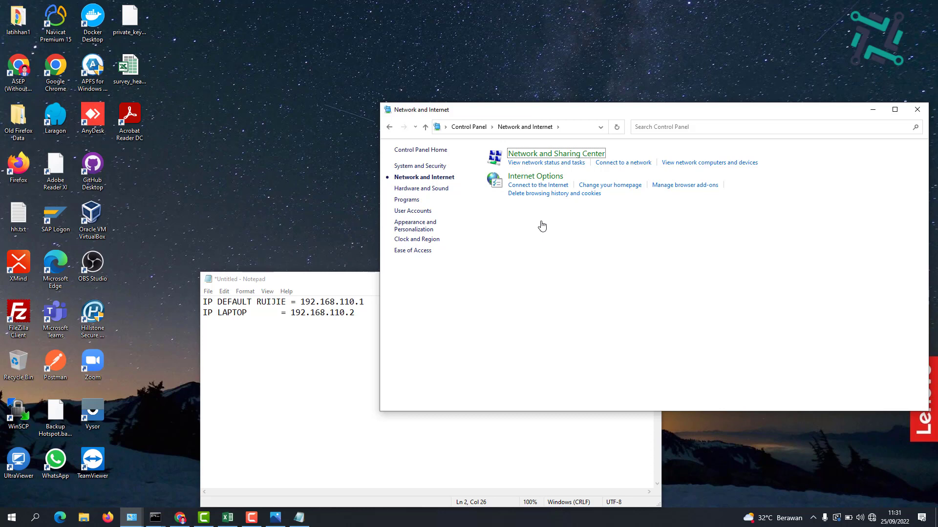
click(562, 155)
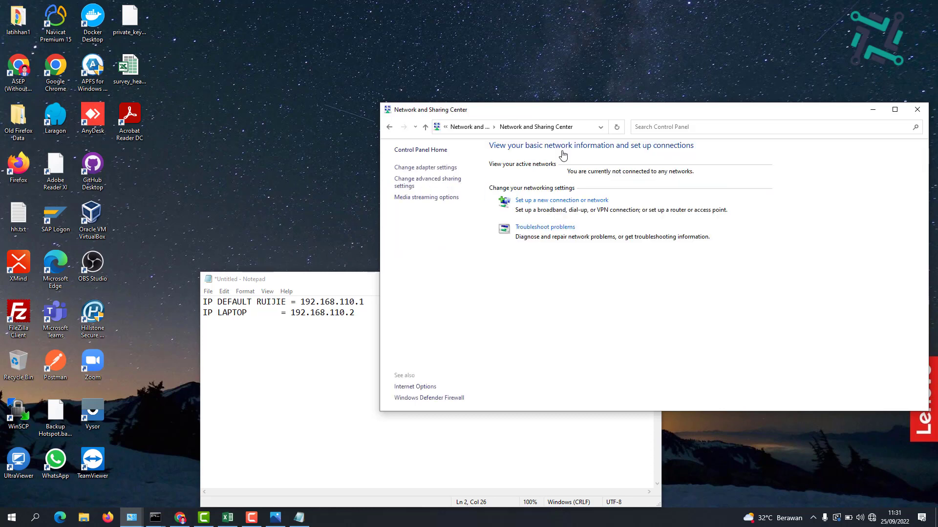
click(440, 168)
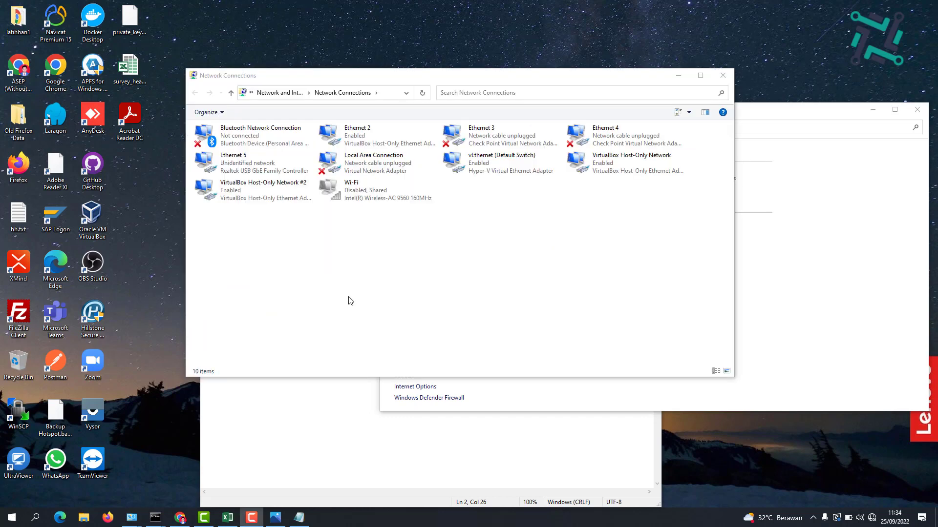
Open the Properties of the Ethernet 5 adapter
click(246, 165)
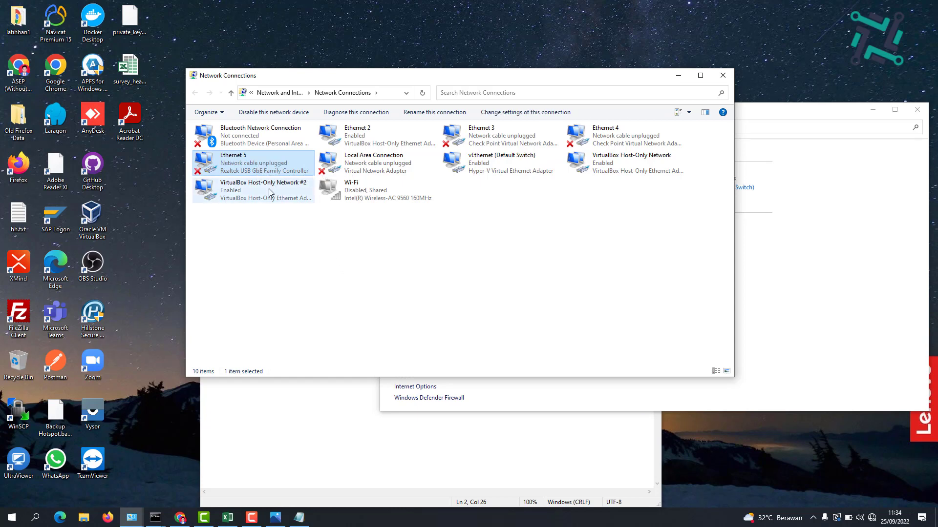
right_click(253, 169)
click(308, 259)
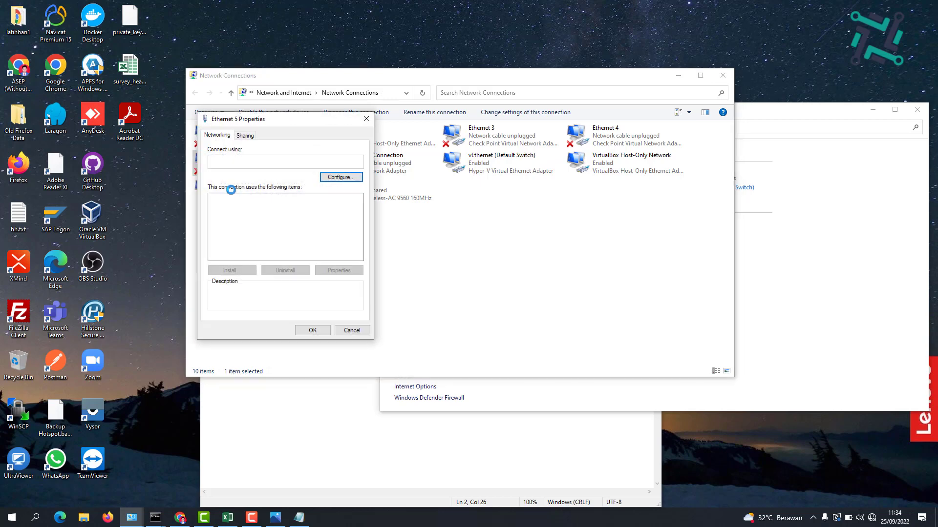
Set Ethernet 5's IPv4 address to 192.168.110.2, adjust the gateway and DNS, and apply
click(297, 248)
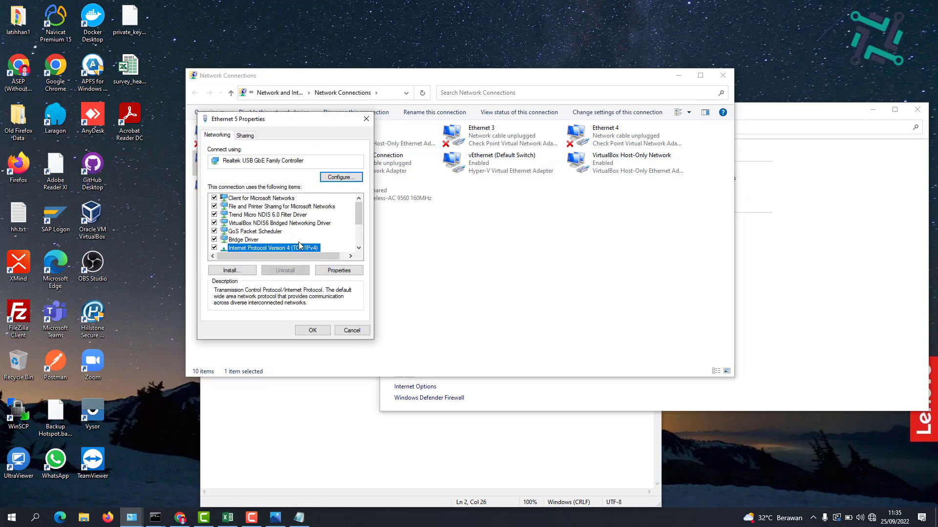
click(337, 272)
double_click(360, 240)
text(110 . 2)
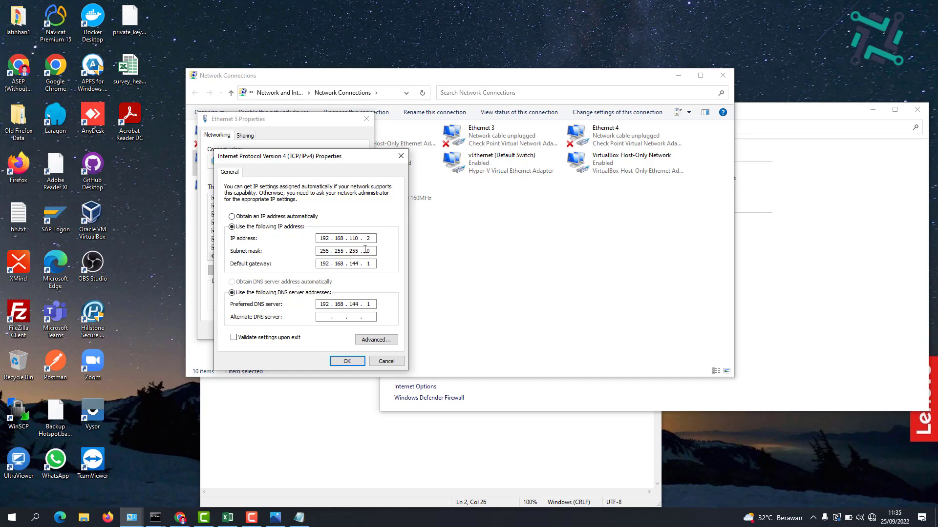
key(BackSpace)
key(BackSpace)
key(BackSpace)
key(BackSpace)
key(BackSpace)
key(BackSpace)
key(BackSpace)
key(BackSpace)
click(373, 303)
key(BackSpace)
key(BackSpace)
key(BackSpace)
key(BackSpace)
key(BackSpace)
key(BackSpace)
key(BackSpace)
key(BackSpace)
key(BackSpace)
click(346, 361)
click(312, 331)
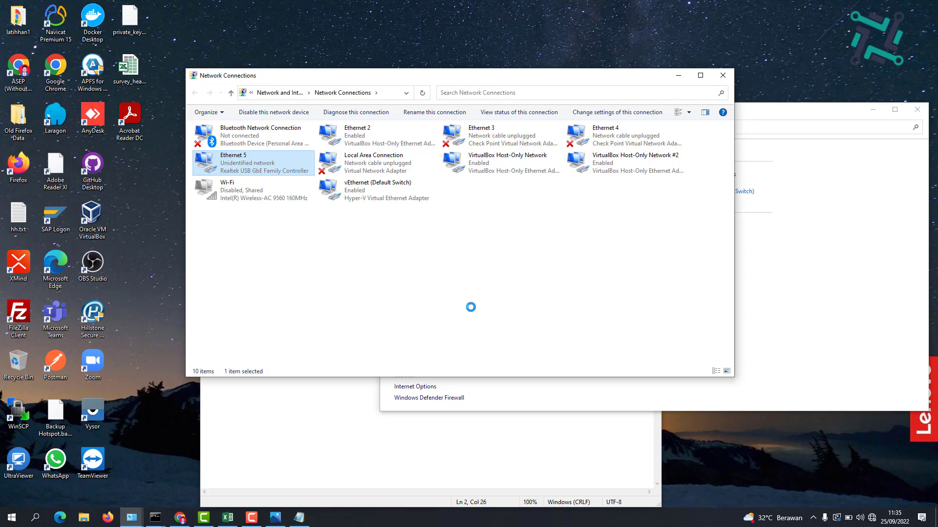
key(super)
Run 'ping 192.168.110.1 -t' in a Command Prompt launched from Run with cmd
text(run)
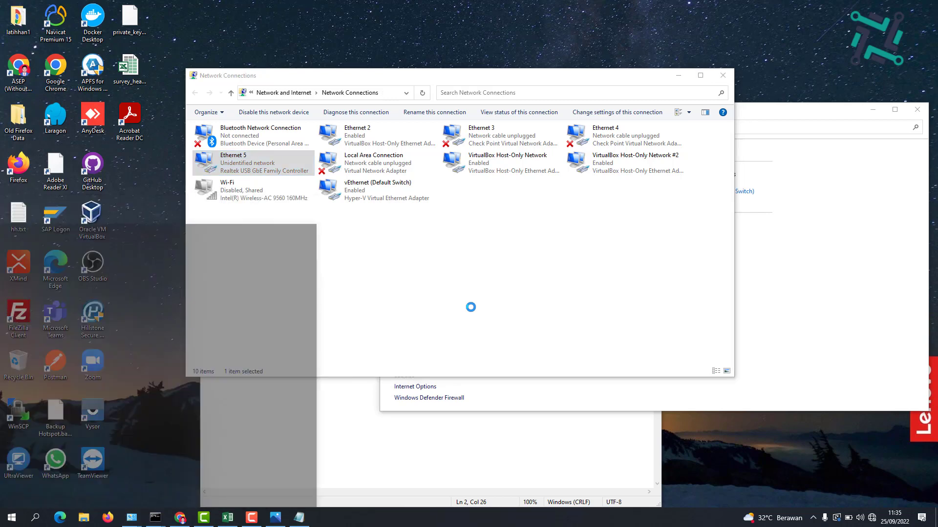
key(Return)
text(cmd)
key(Return)
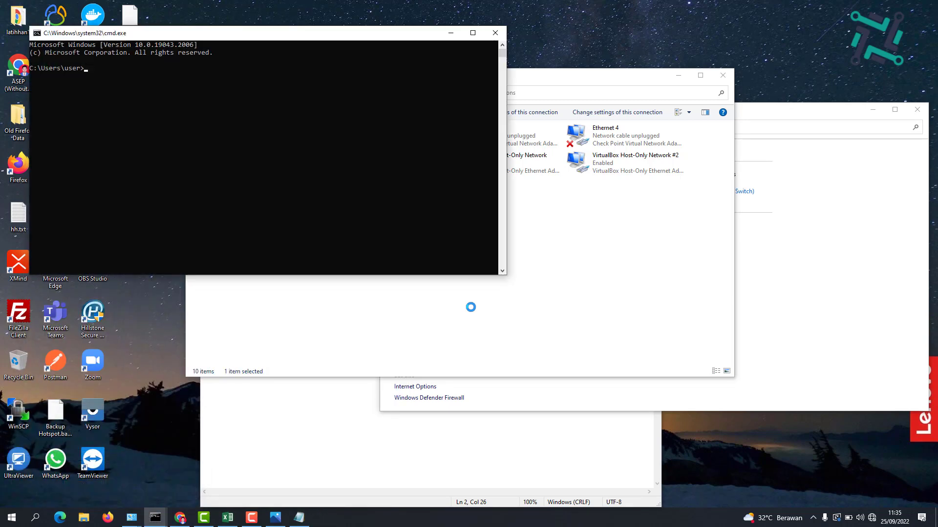
text(ping 192.168.110.1 -t)
key(Return)
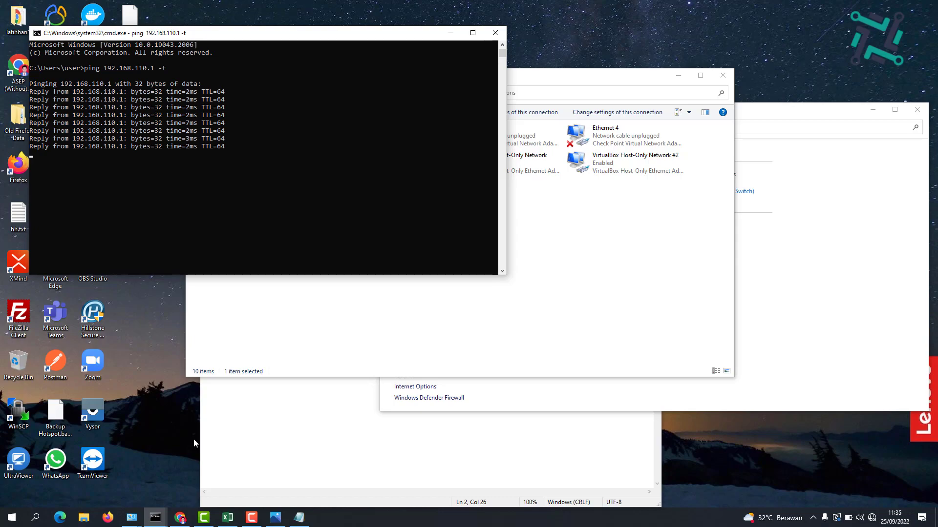
click(180, 518)
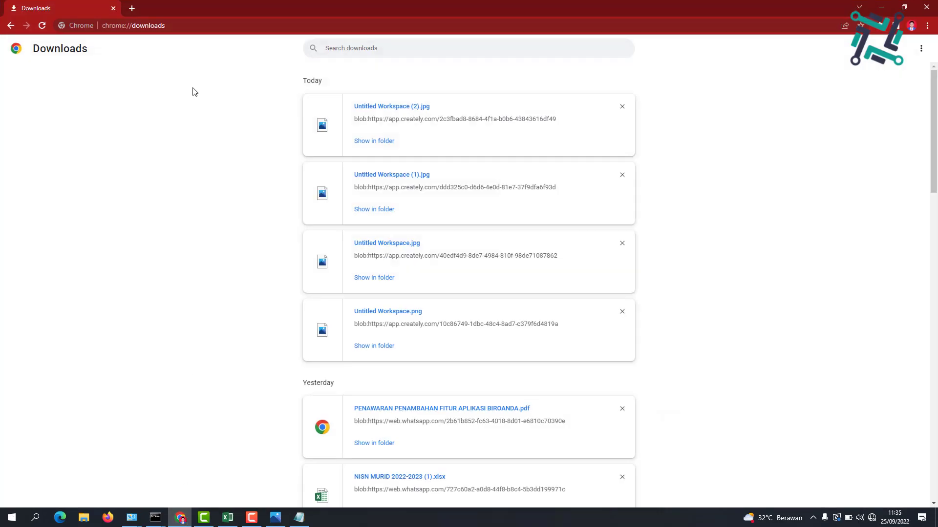
Browse to 192.168.110.1 in a new tab and accept the HTTPS redirection
click(132, 8)
click(153, 25)
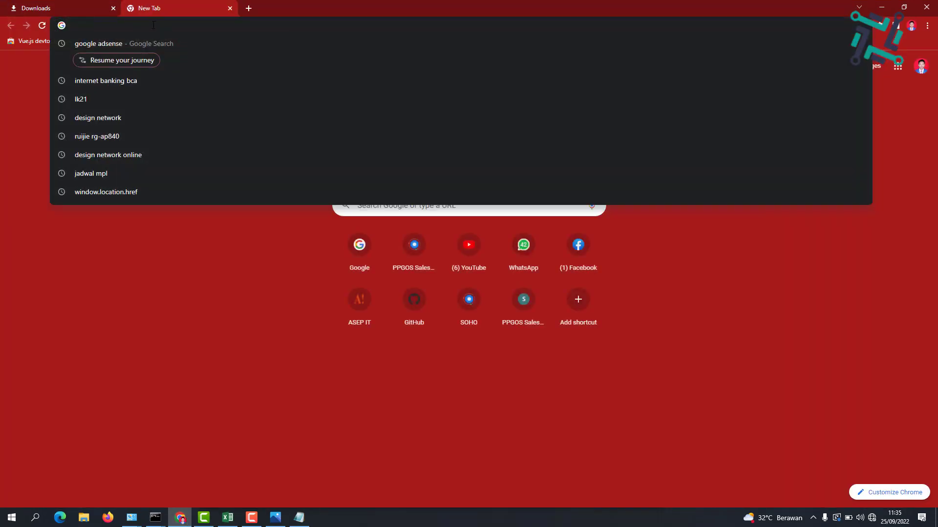
text(192.168.)
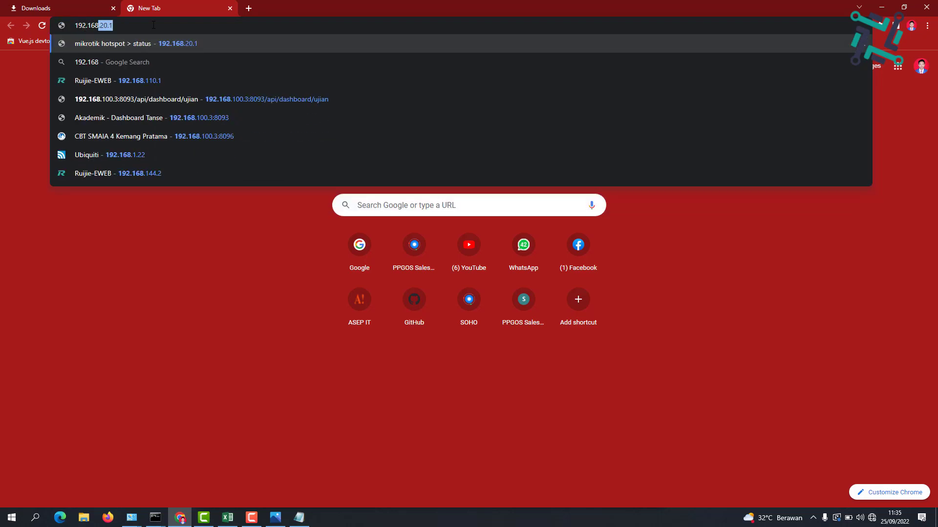
text(110.1)
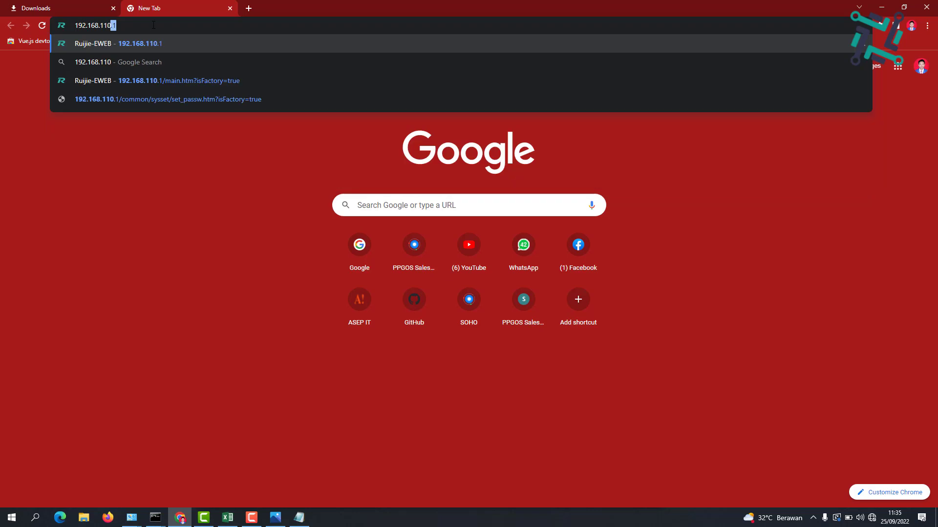
key(Return)
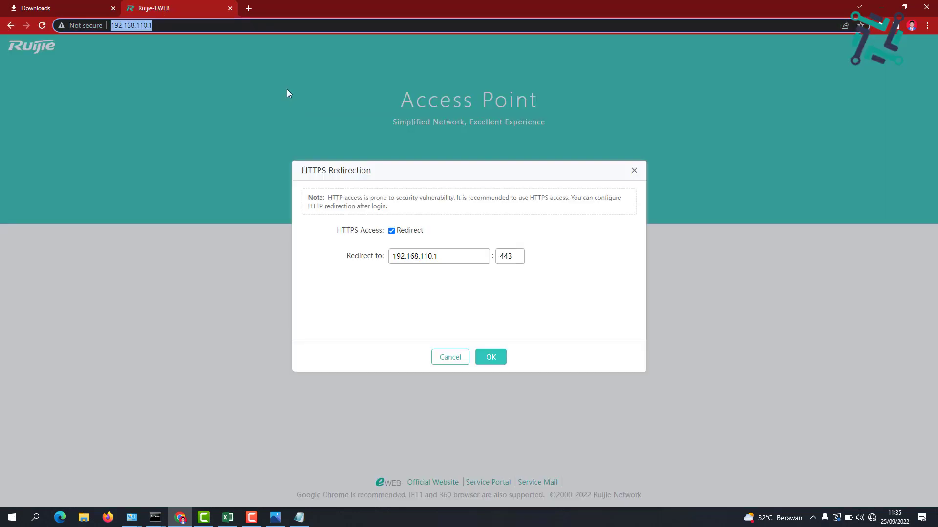
click(491, 358)
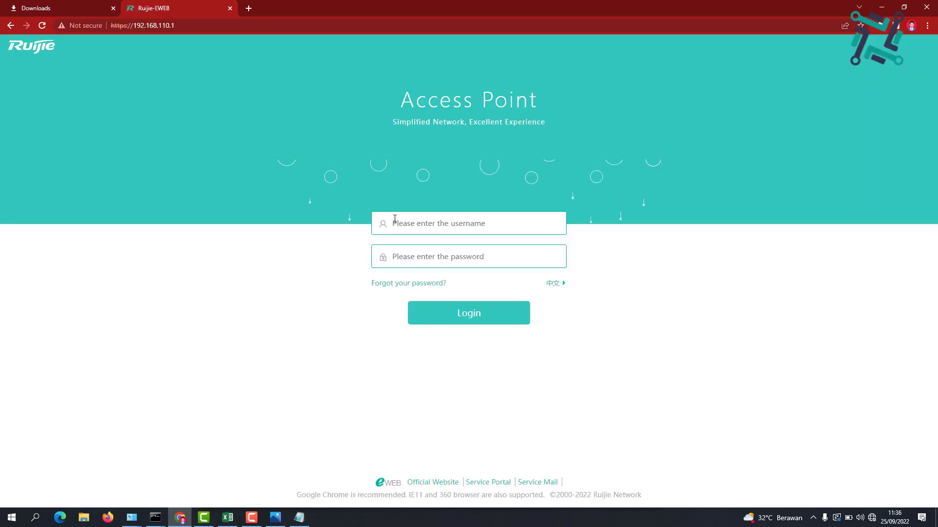
Log in with the default administrator username and password
click(398, 230)
text(admin)
key(Tab)
text(admin)
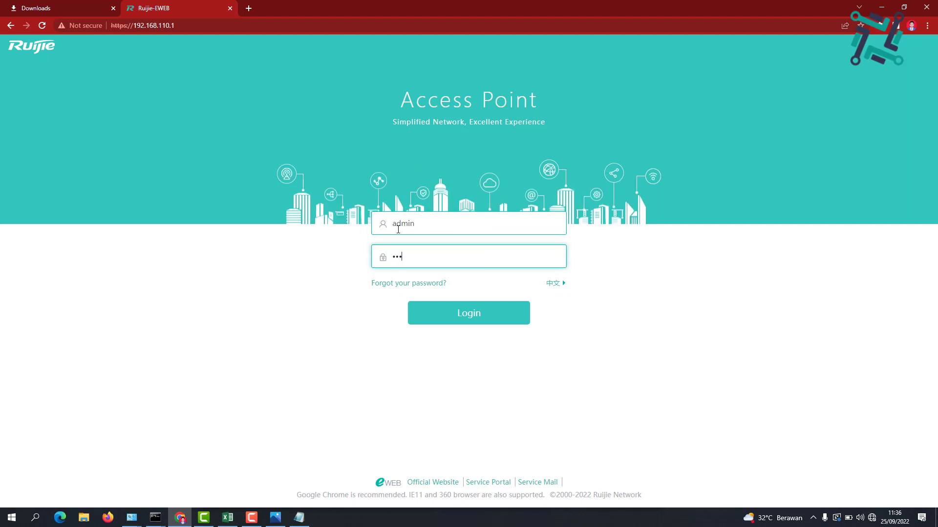
key(Return)
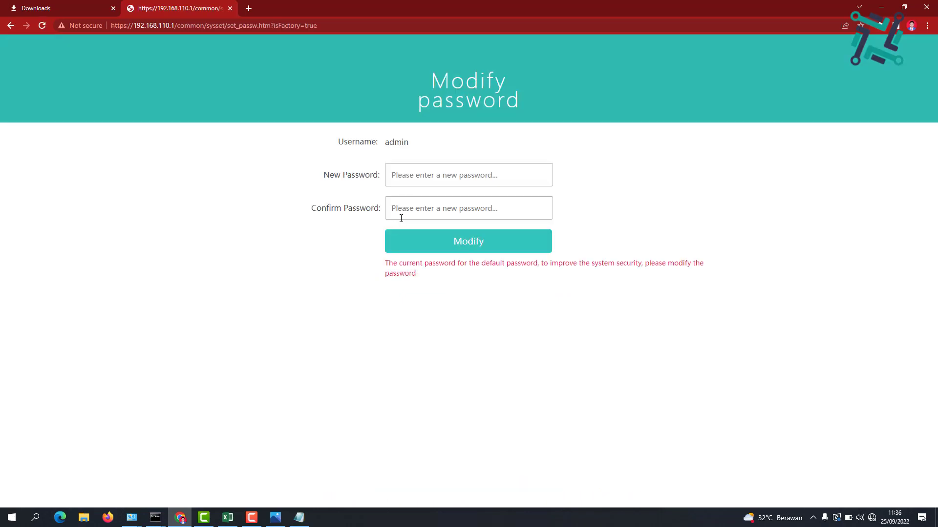
Enter and confirm a new web management password, submit it, and acknowledge the confirmation
click(398, 174)
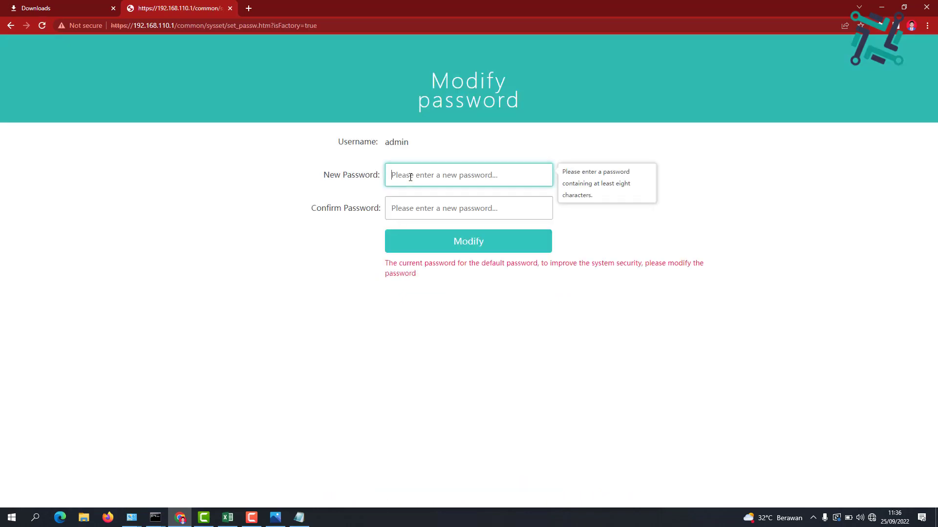
text(••••••••••)
key(Tab)
text(••)
key(BackSpace)
key(BackSpace)
text(••••••••••)
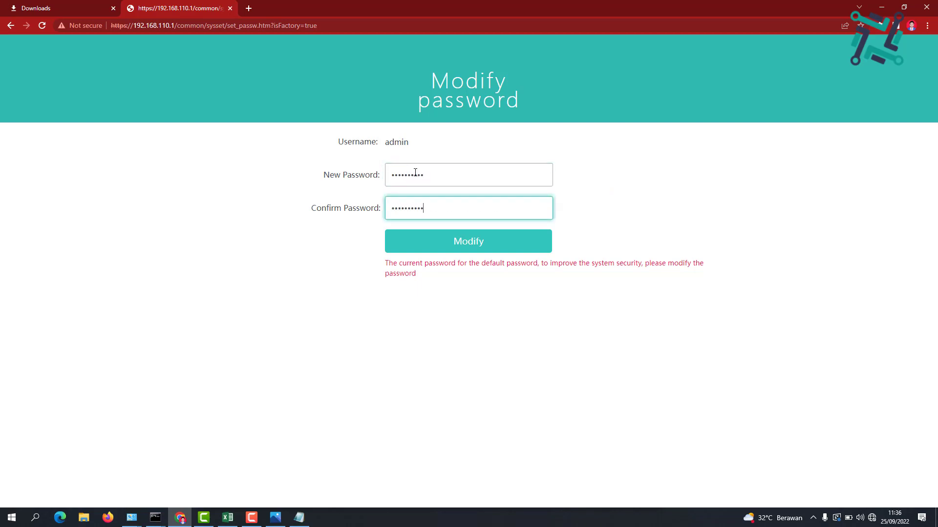
double_click(453, 202)
text(••••••••••)
double_click(440, 173)
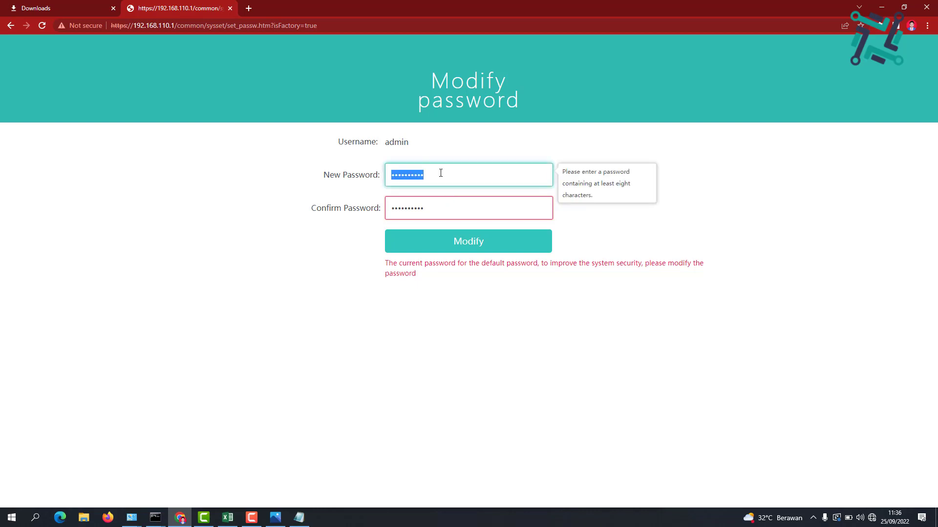
text(••••••••••)
key(Tab)
text(••••••••••)
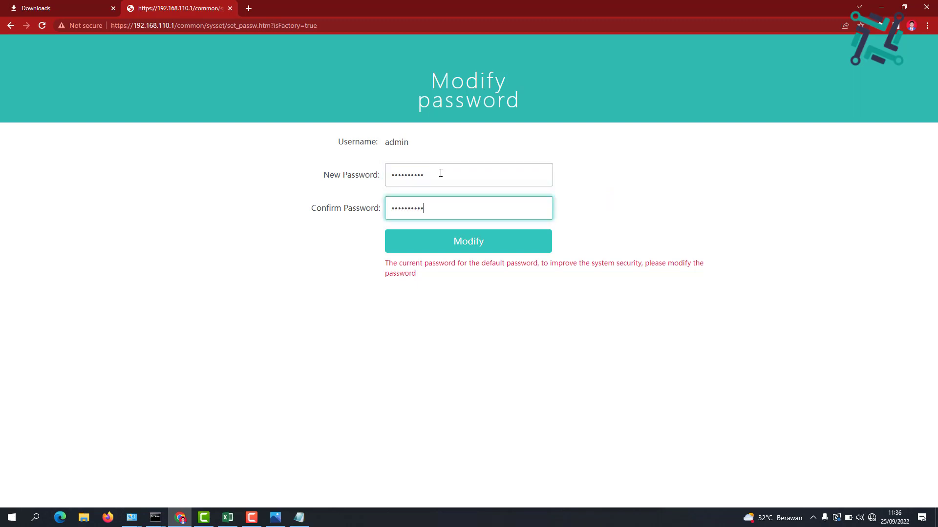
key(Return)
click(461, 293)
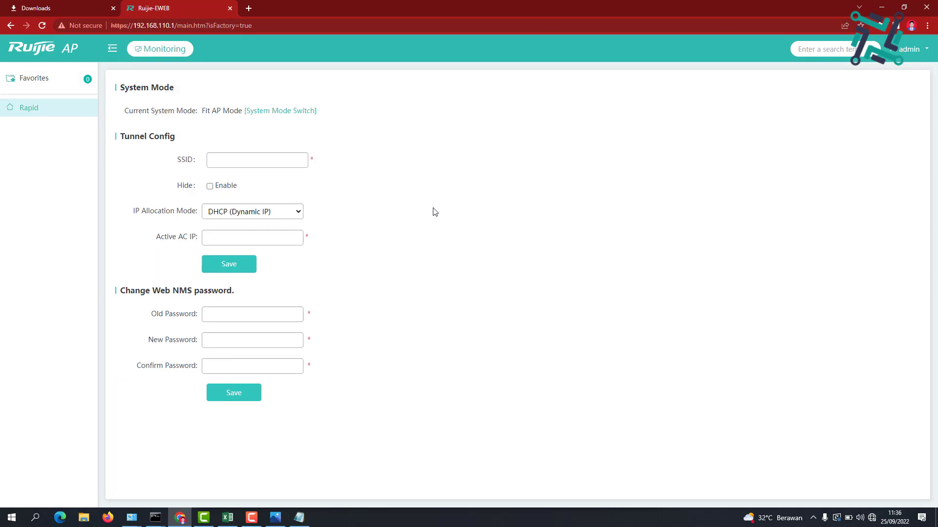
Switch the system mode from Fit AP to Fat AP Mode and confirm the restart
triple_click(172, 111)
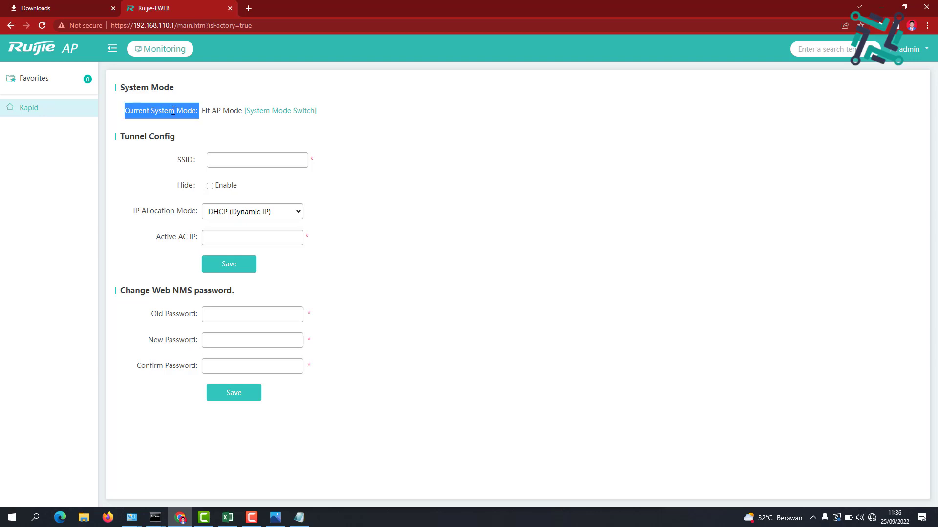
click(420, 175)
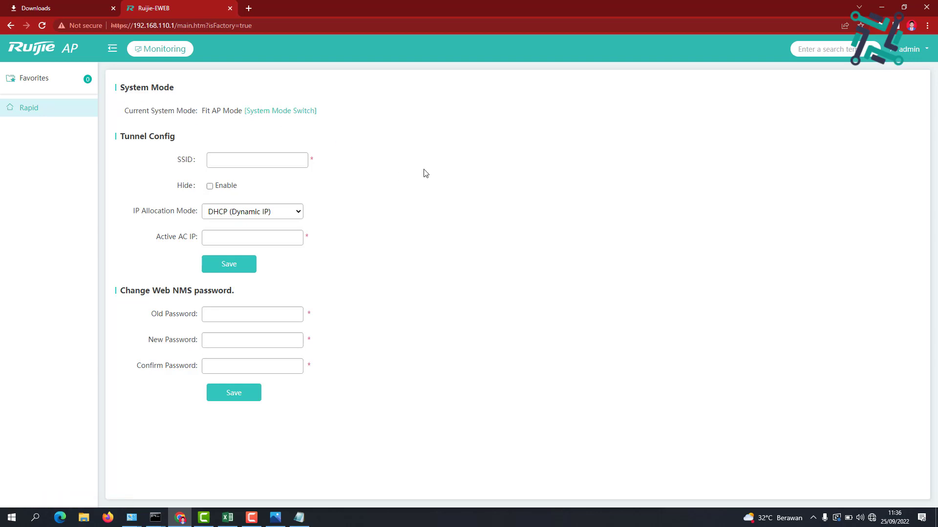
click(293, 112)
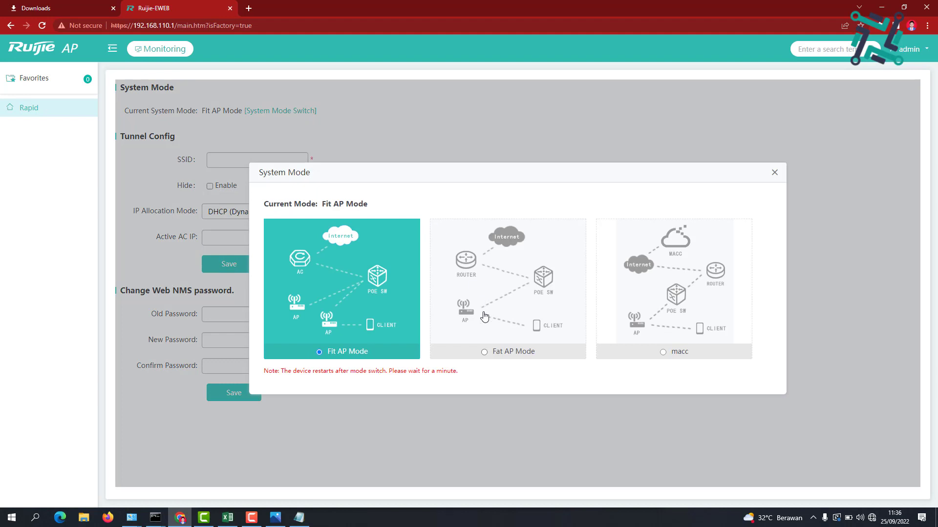
click(484, 352)
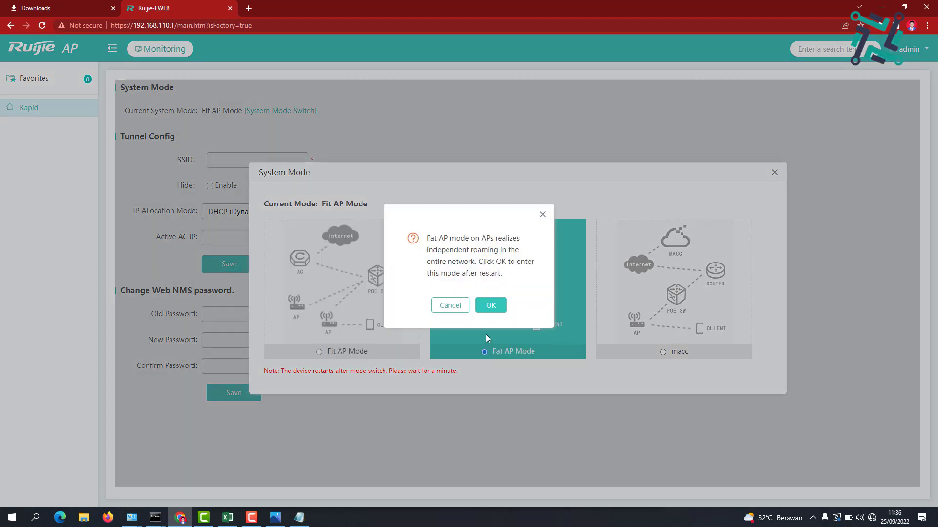
click(491, 306)
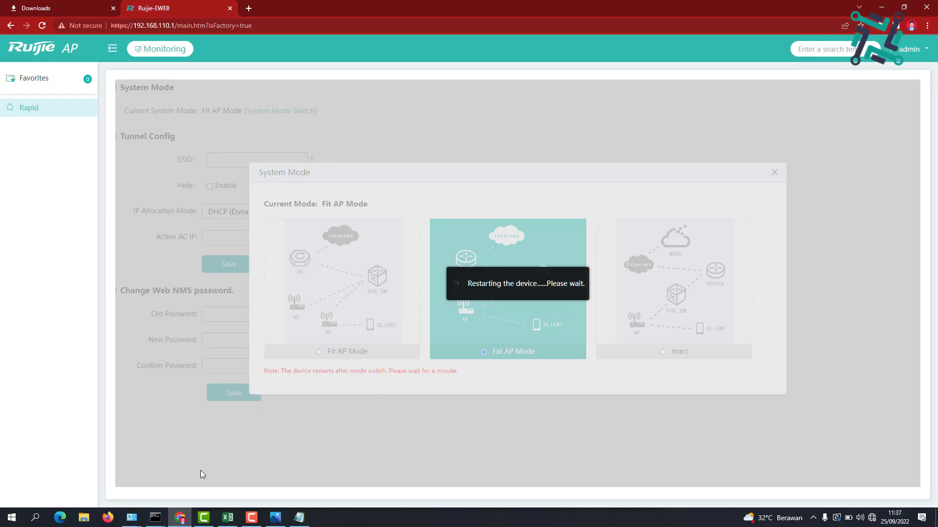
mouse_move(156, 518)
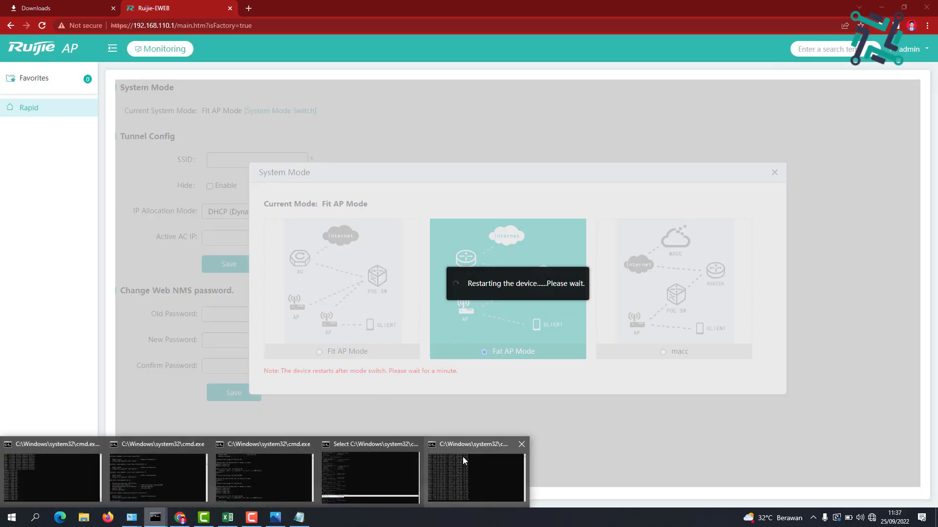
click(463, 456)
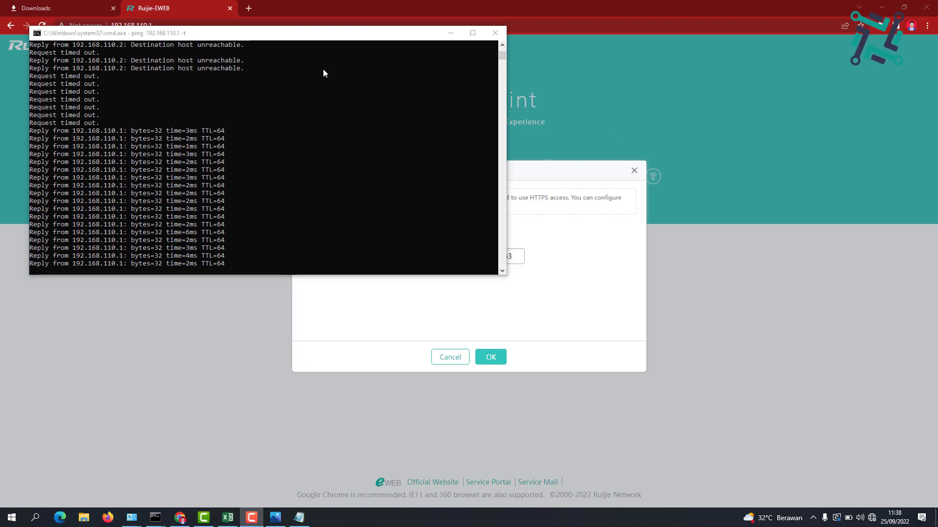
Minimize the ping window once replies resume and accept the HTTPS redirection to the login page
click(448, 34)
click(487, 358)
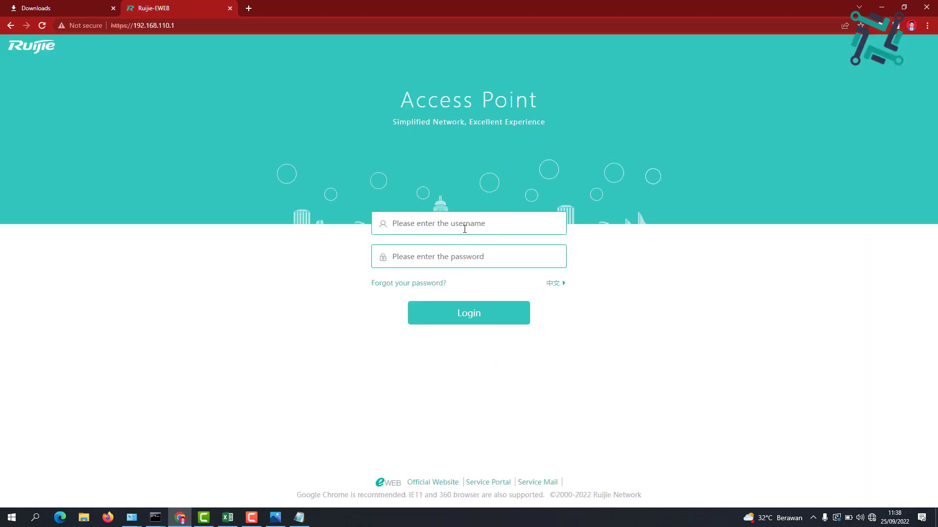
Log in to the restarted access point with the default administrator credentials
click(466, 228)
text(admin)
key(Tab)
text(admin)
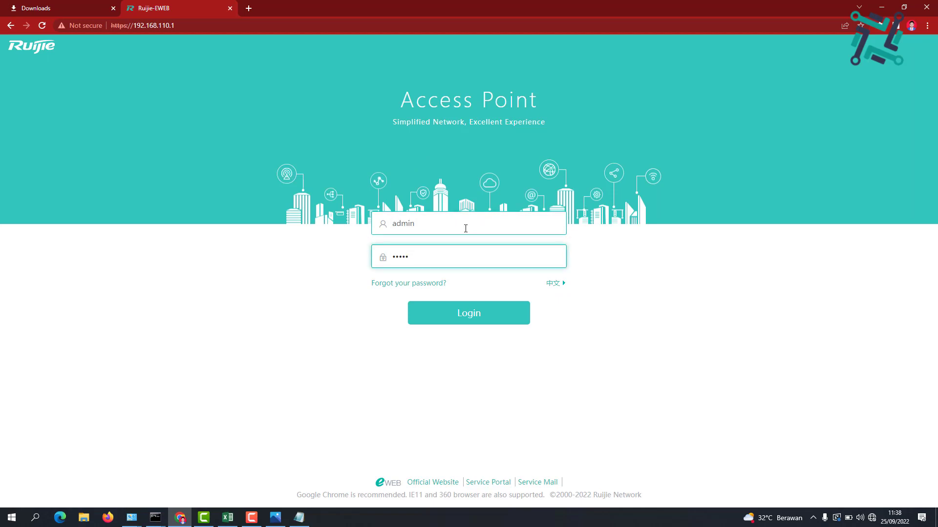
click(466, 315)
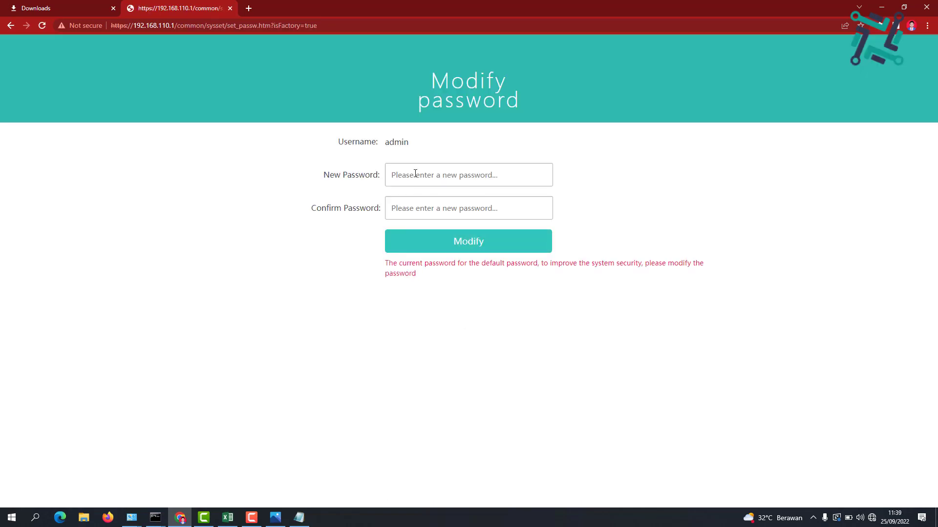
Enter and confirm a new web management password, then acknowledge the change
click(411, 169)
text(••••••••••)
key(Tab)
text(••••••••••)
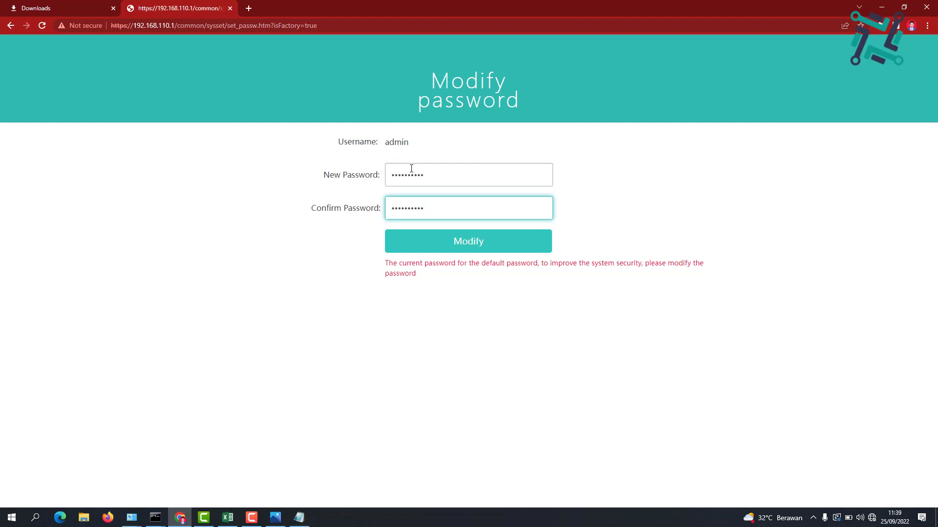
key(Return)
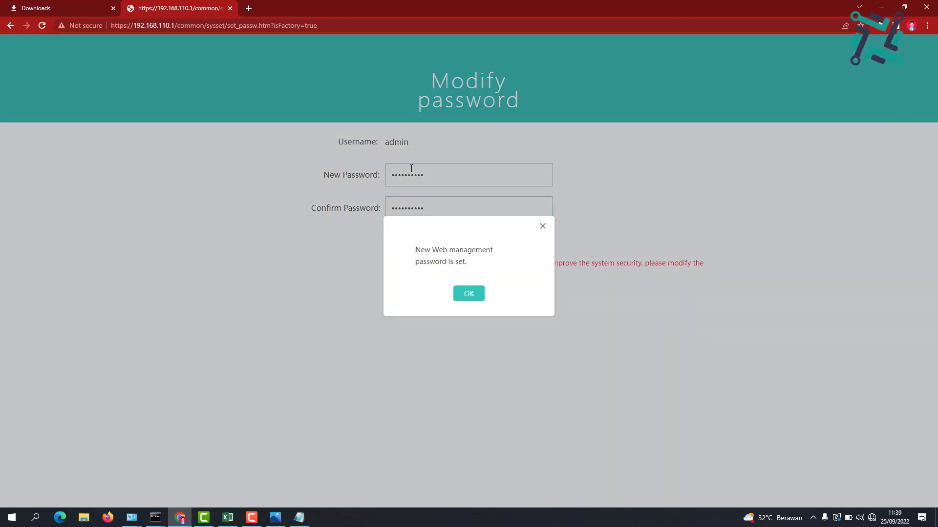
click(468, 295)
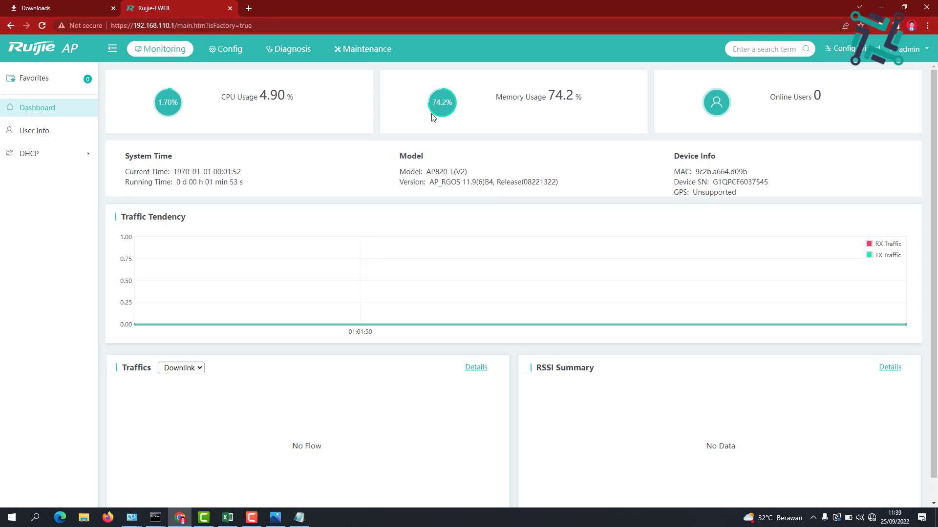
click(275, 518)
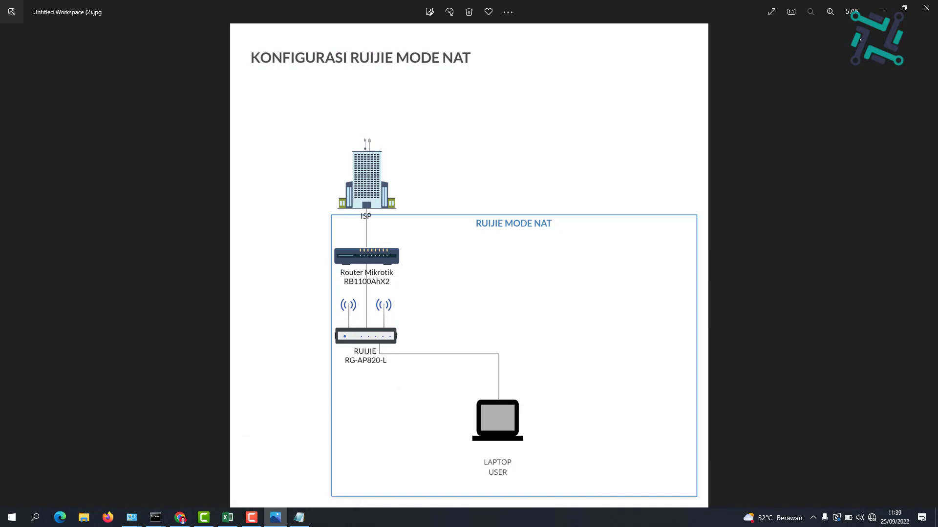
click(882, 8)
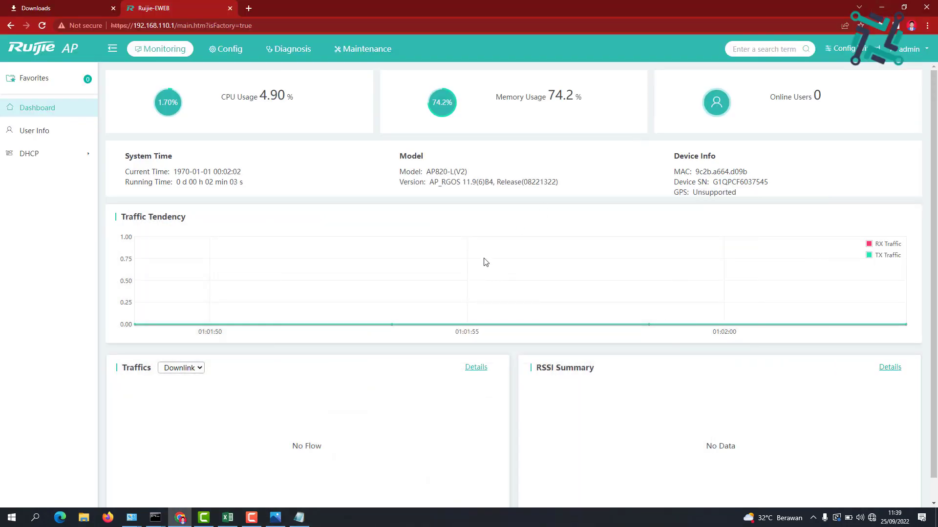
In Config > Wireless > WiFi/WLAN, rename the SSID to ASEPIT-MODE-NAT
click(229, 50)
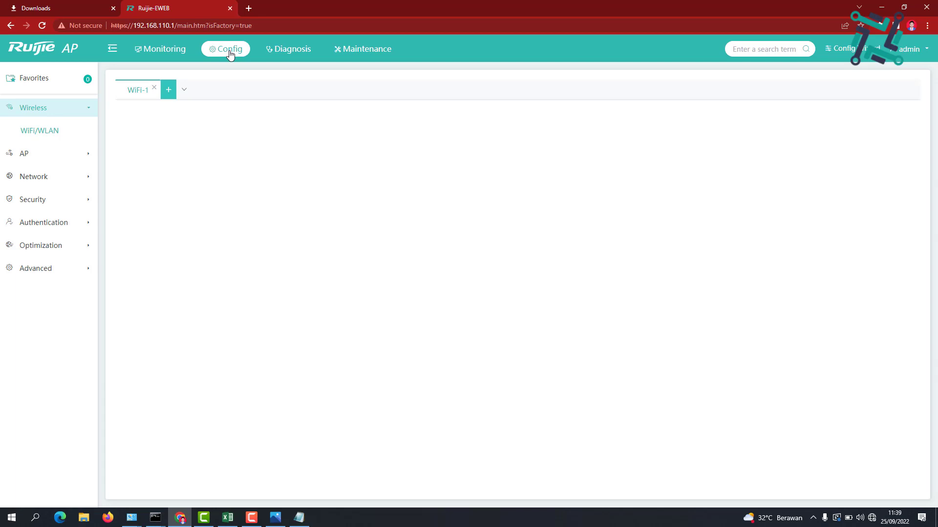
click(59, 132)
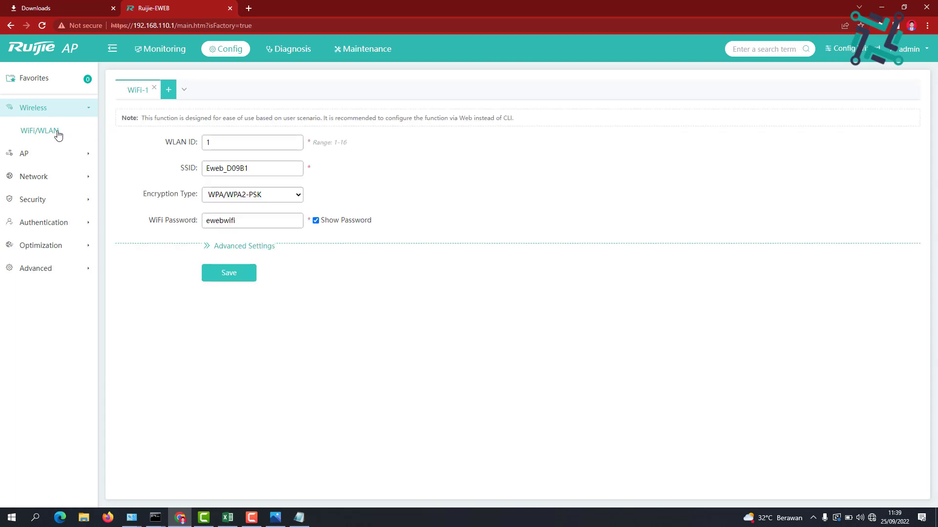
double_click(230, 169)
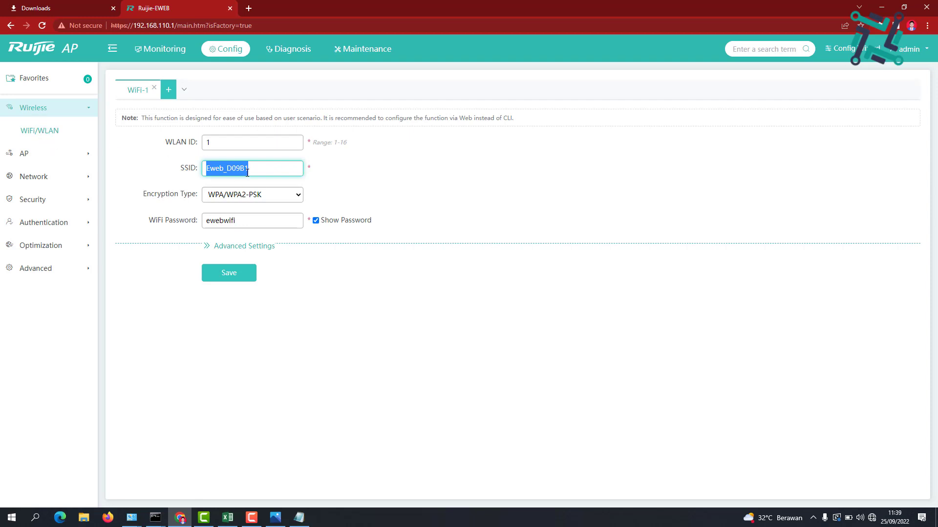
text(ASEPIT-MODE )
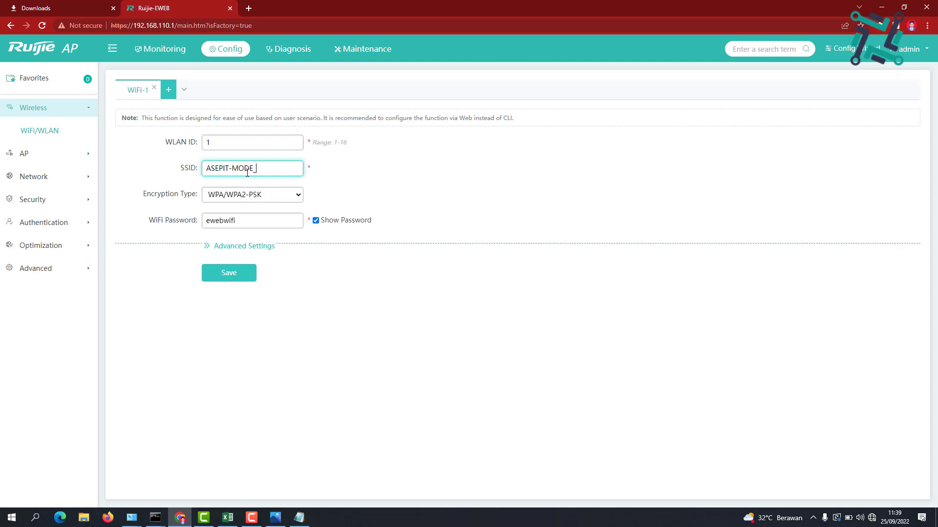
text(-NAT)
Enter a new WiFi password, review Advanced Settings, and save the WLAN
double_click(248, 220)
text(12345678910)
click(267, 243)
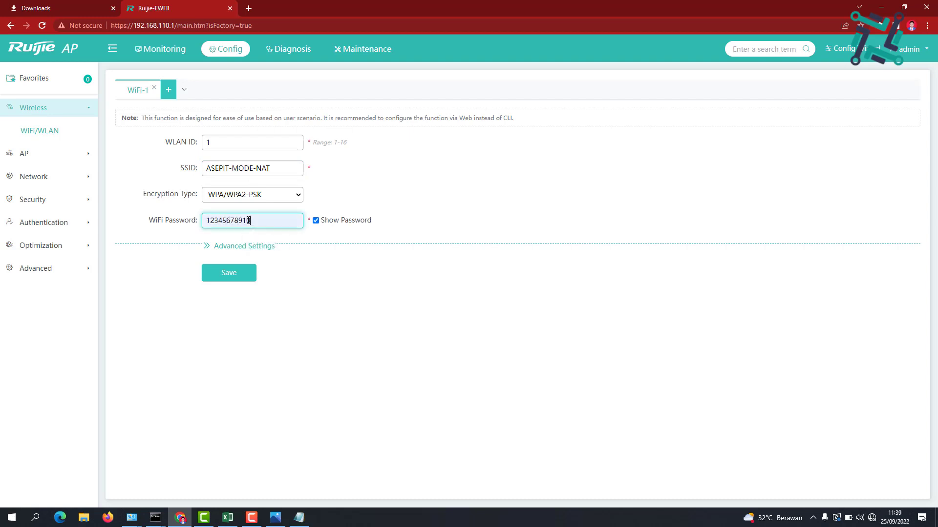
click(259, 246)
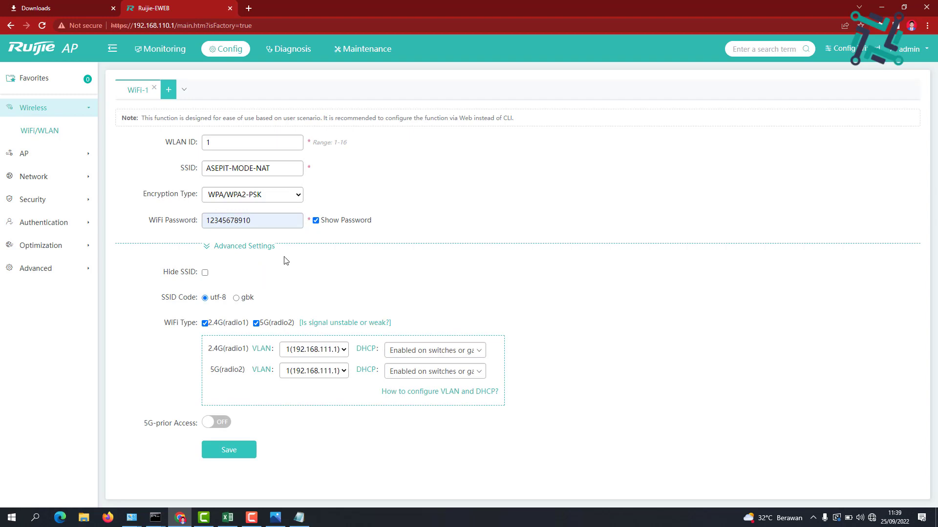
click(256, 222)
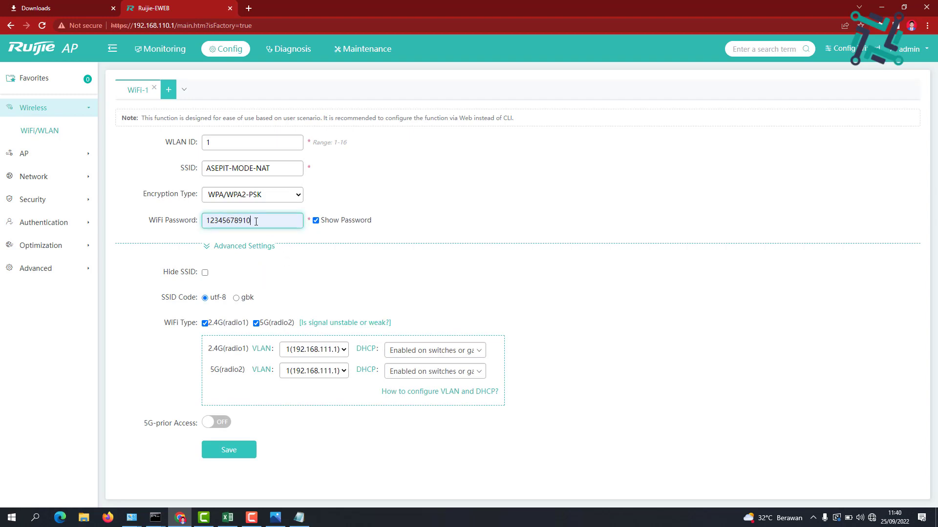
click(228, 451)
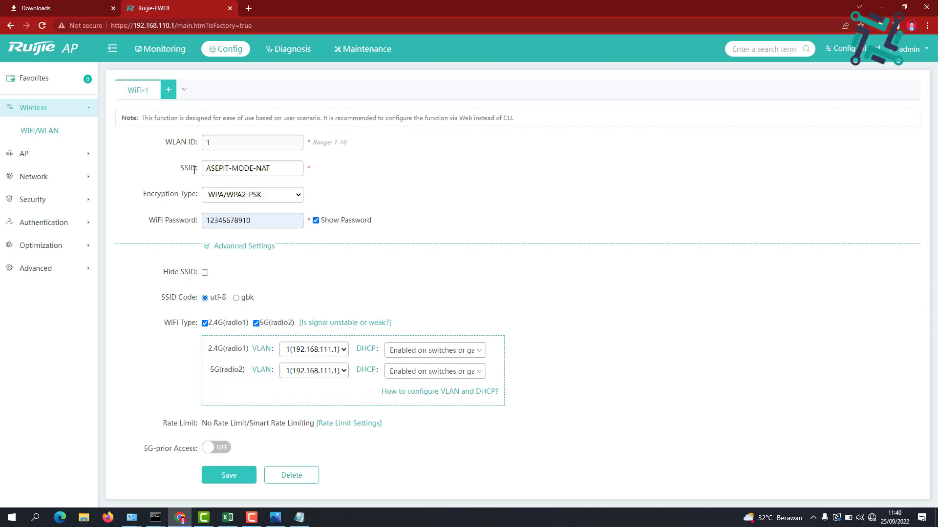
Open Network > External Network, which shows Bridge Mode on VLAN 1 at 192.168.111.1, and highlight the DHCP note
click(49, 155)
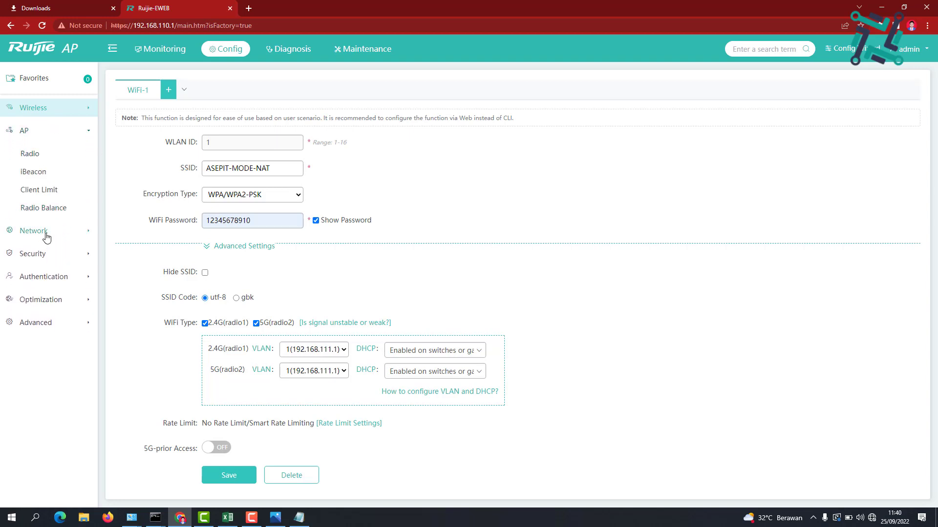
click(46, 233)
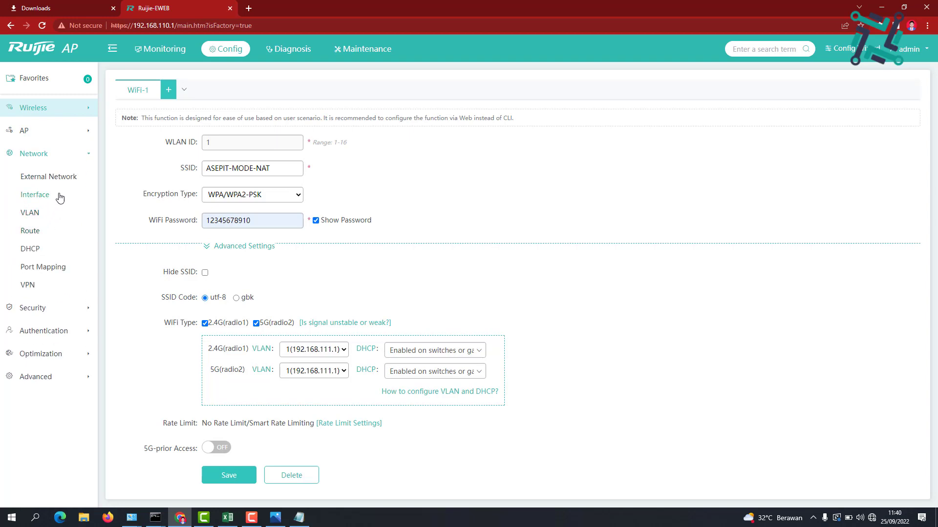
click(68, 181)
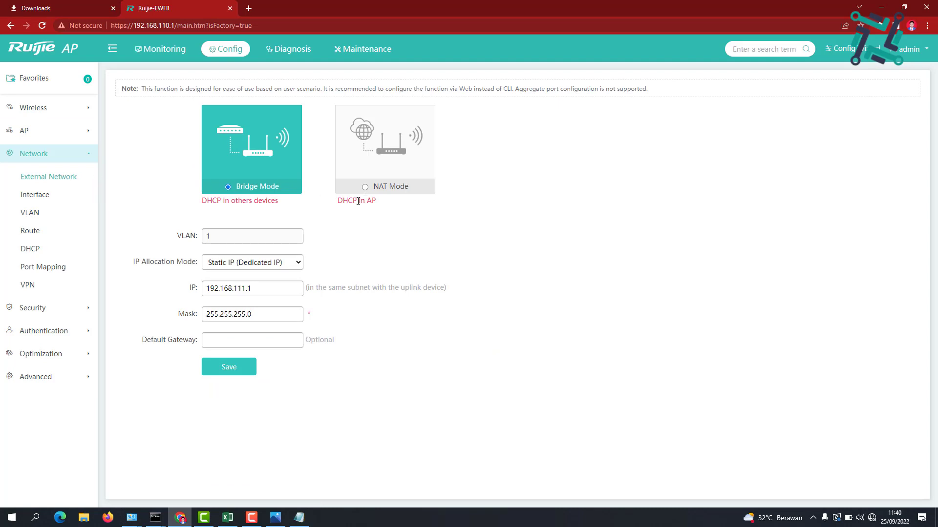
triple_click(358, 201)
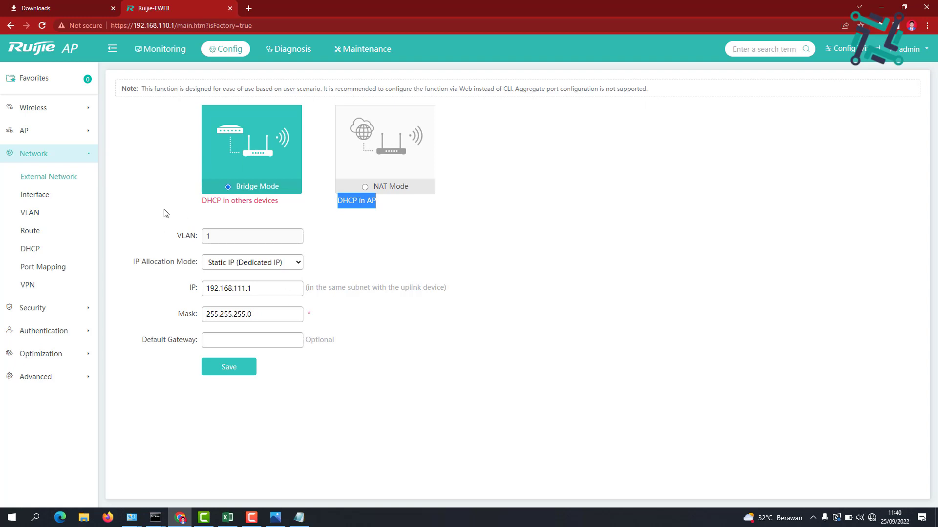
Check Gi0/1's current address 192.168.110.1 in the interface list, then show the RUIJIE MODE NAT diagram
click(41, 204)
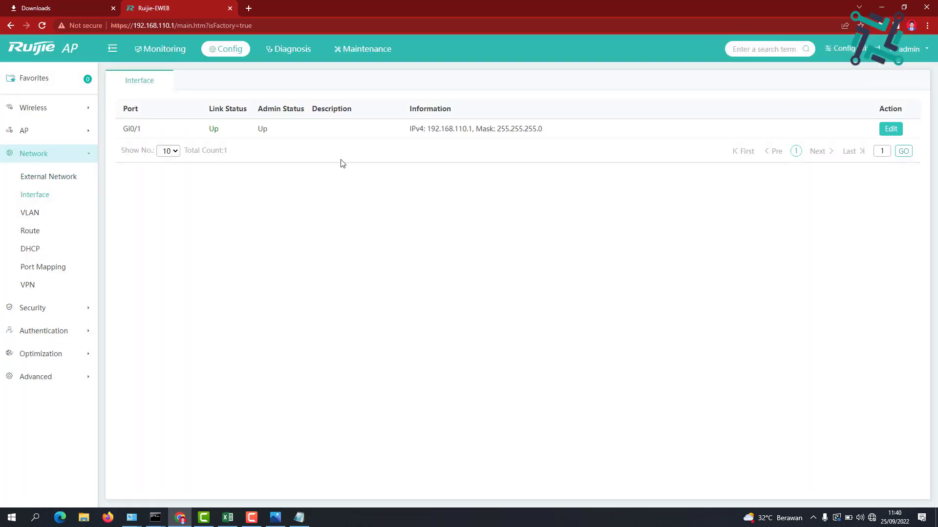
double_click(446, 129)
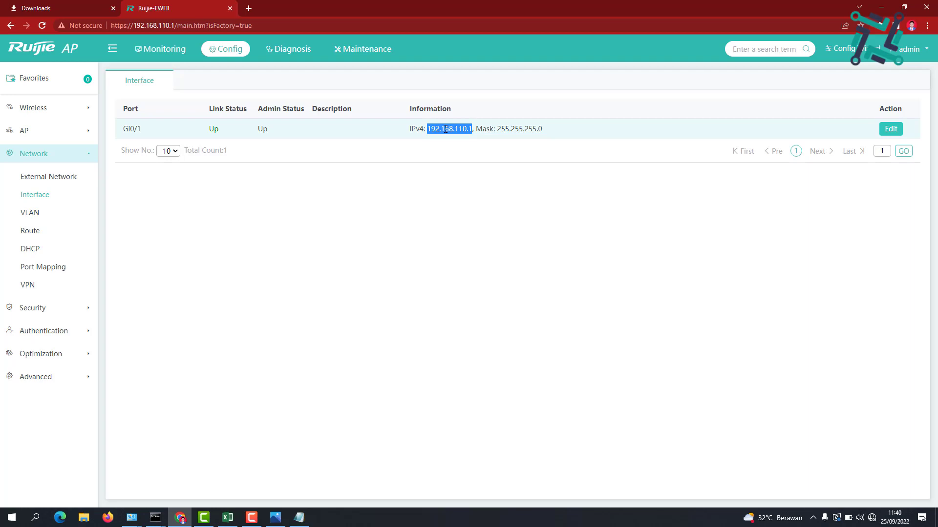
triple_click(454, 129)
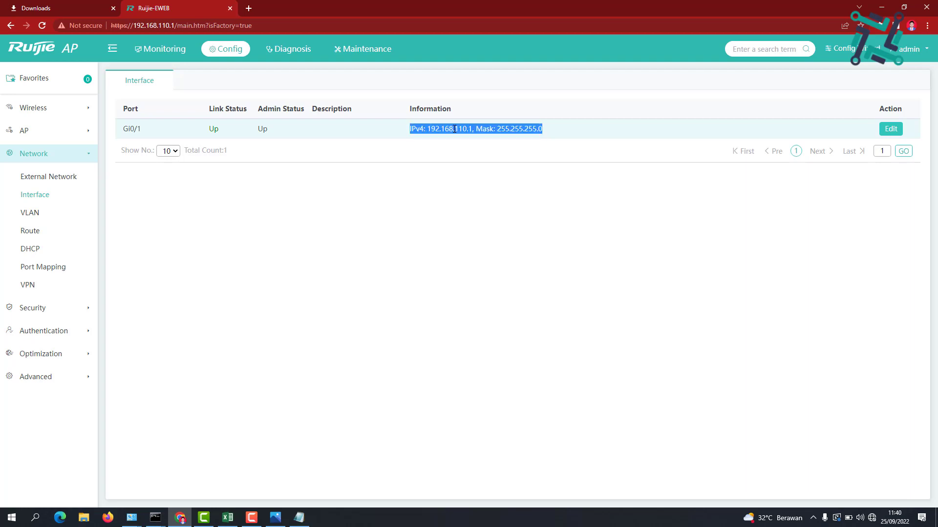
click(275, 518)
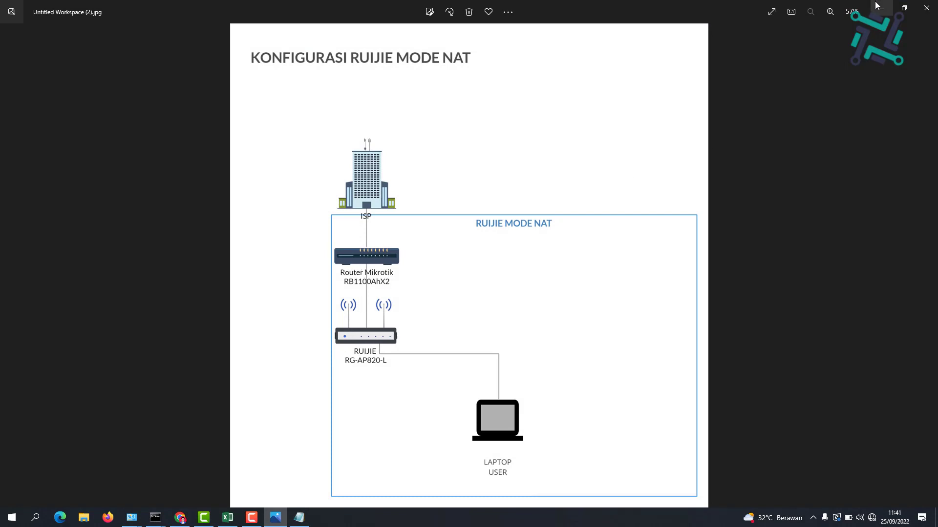
Edit port Gi0/1 and set its IPv4 address to 192.168.144.4 with mask 255.255.255.0
key(alt+Tab)
click(890, 128)
click(508, 254)
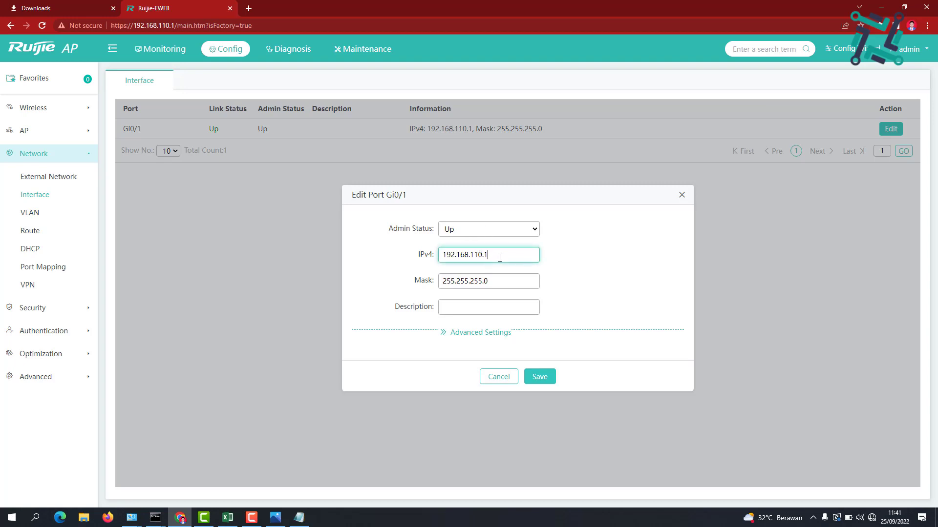
key(BackSpace)
key(BackSpace)
key(BackSpace)
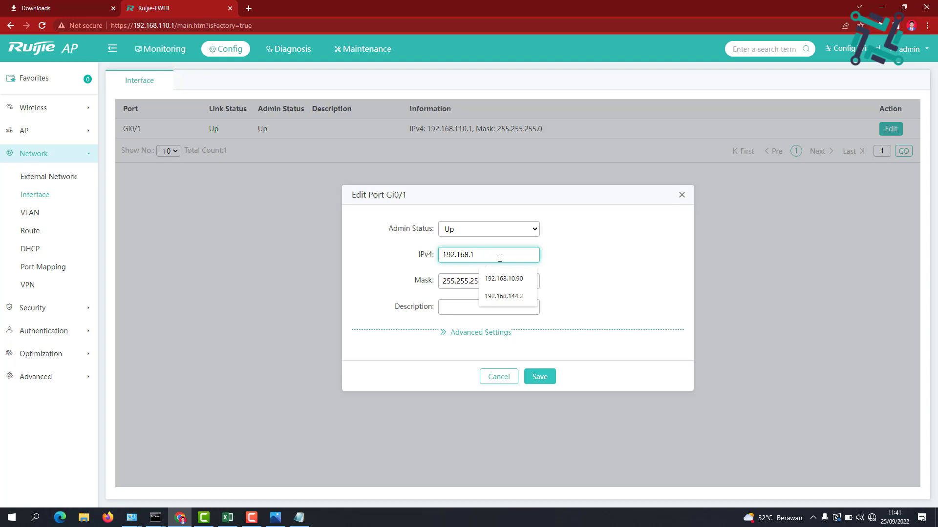
key(Down)
key(Down)
key(Return)
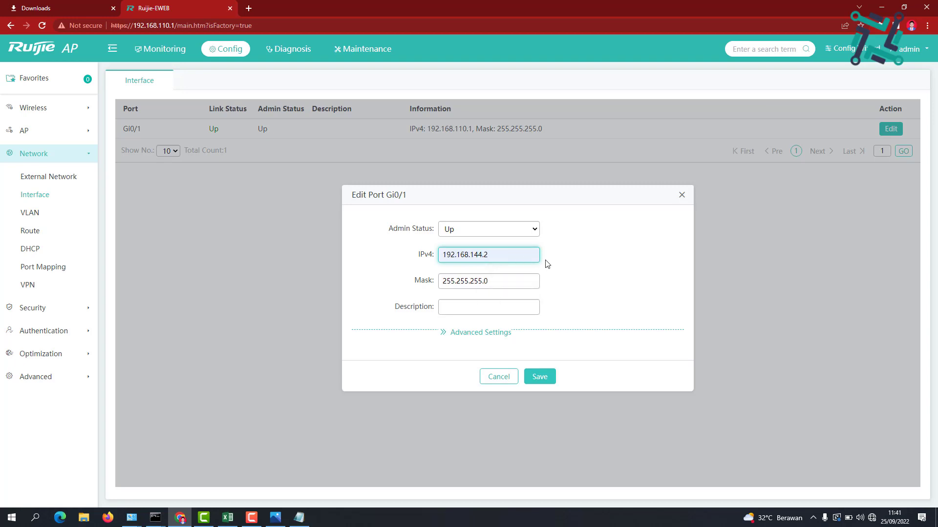
key(BackSpace)
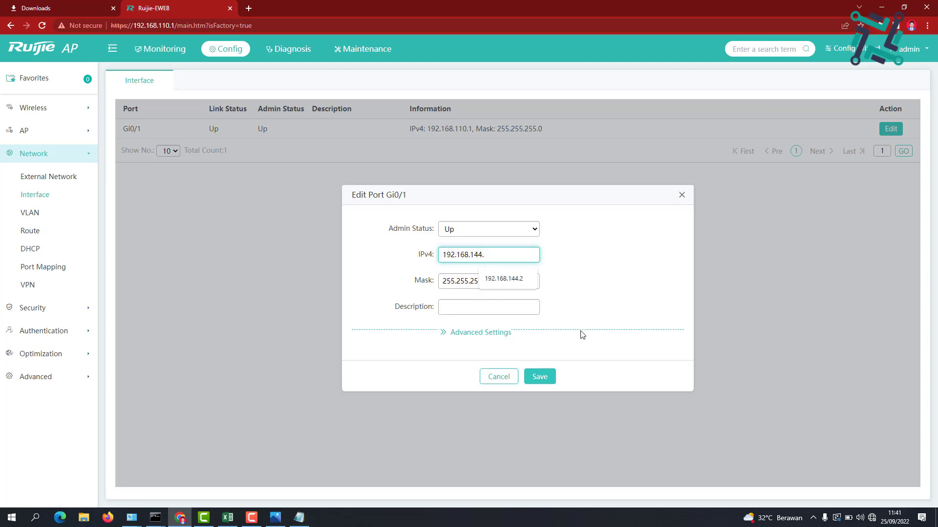
text(4)
click(595, 322)
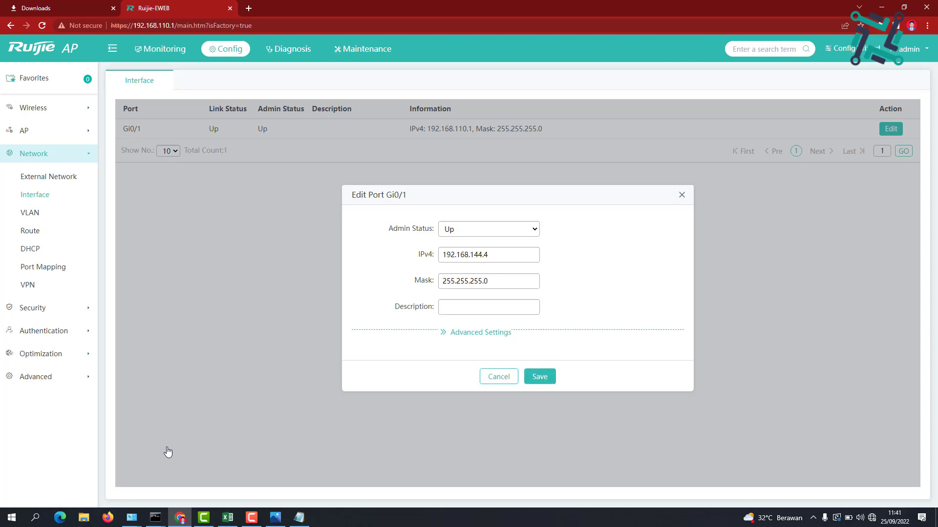
click(274, 521)
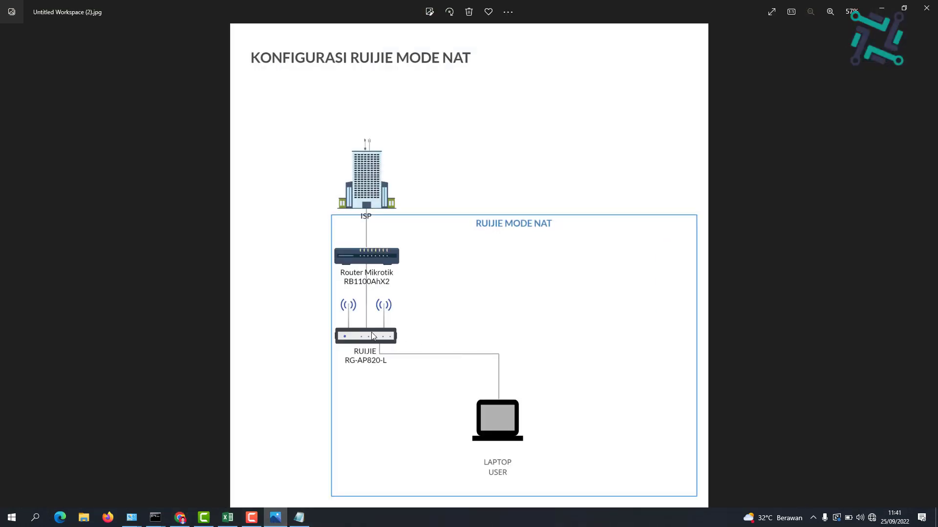
Give Ethernet 5 static IPv4 192.168.144.5 with mask 255.255.255.0 and close its properties
mouse_move(130, 518)
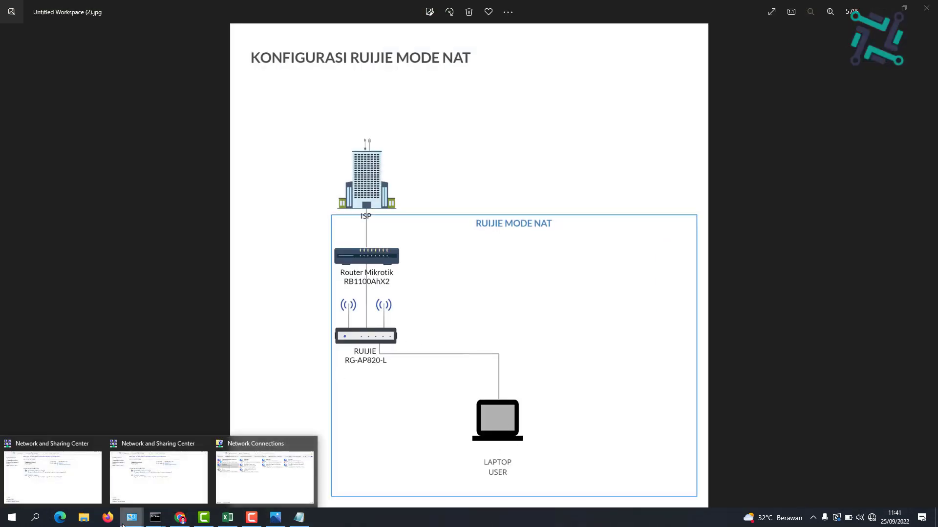
click(250, 475)
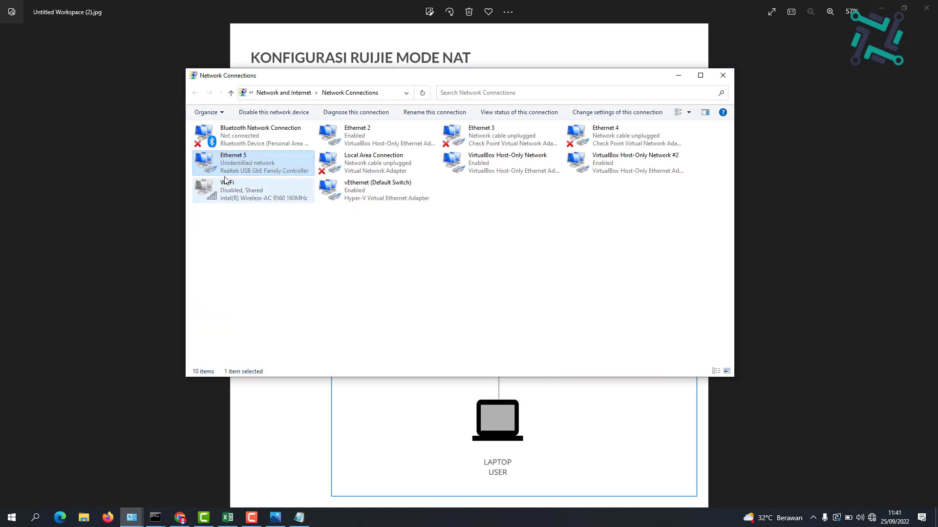
right_click(243, 164)
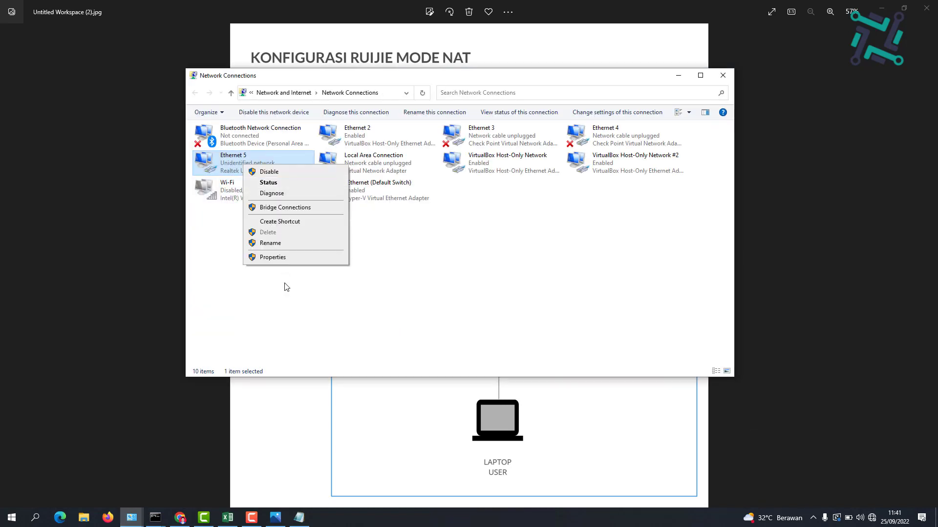
click(296, 259)
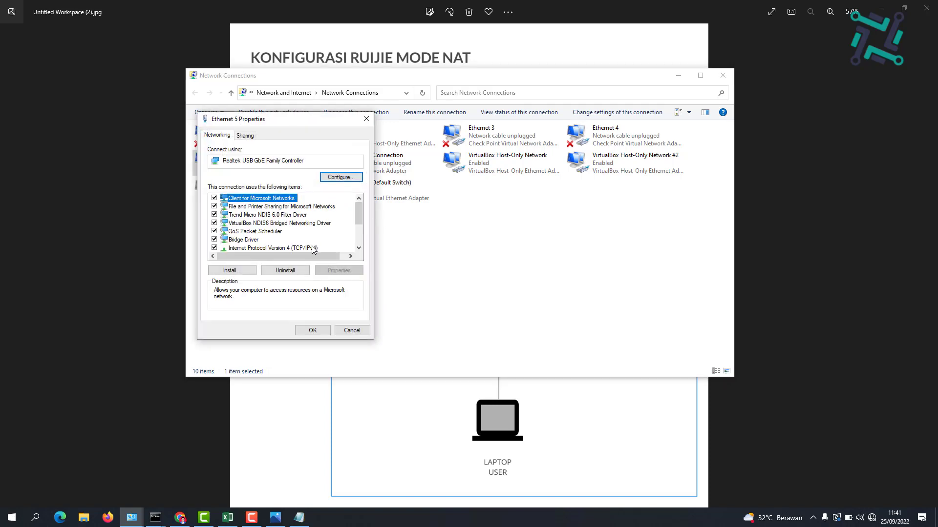
double_click(316, 247)
double_click(355, 239)
text(144 . 5)
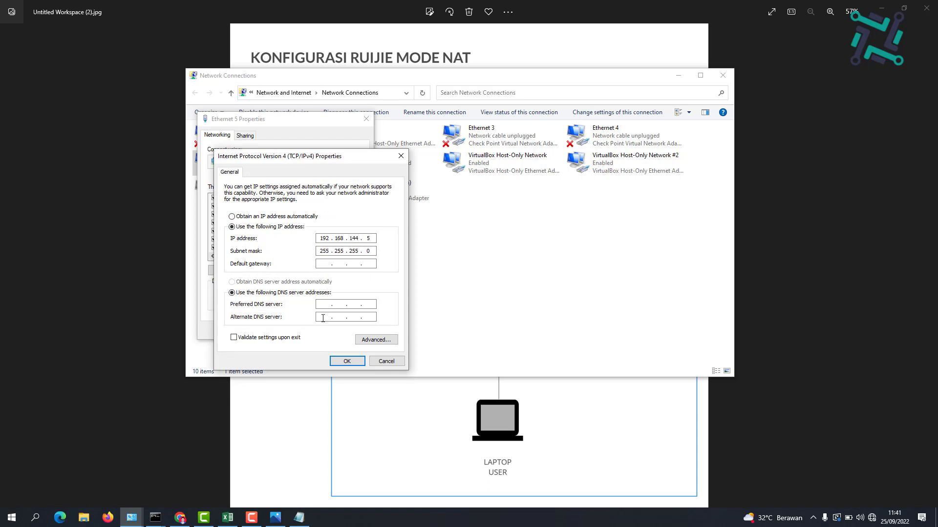
click(346, 361)
click(318, 330)
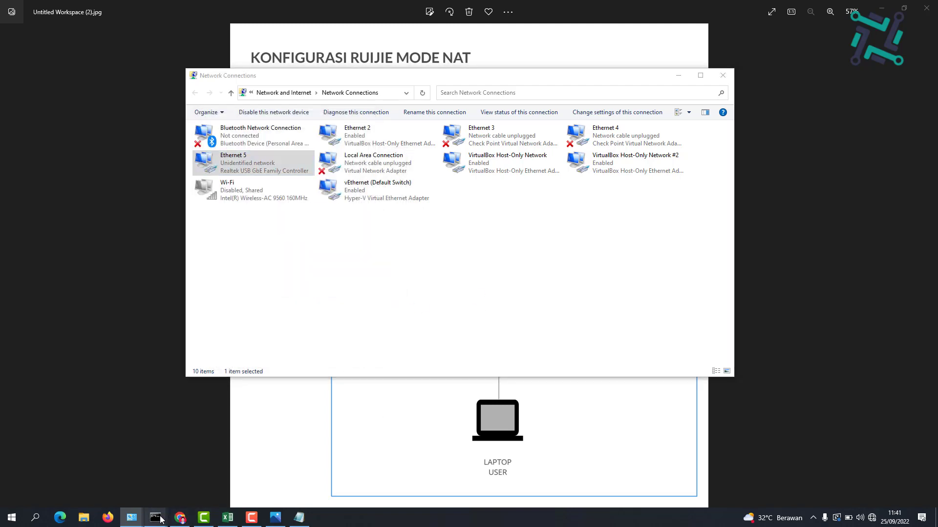
Stop the old ping to 192.168.110.1 and run 'ping 192.168.144.4 -t' instead
mouse_move(155, 518)
click(492, 466)
key(ctrl+c)
key(Up)
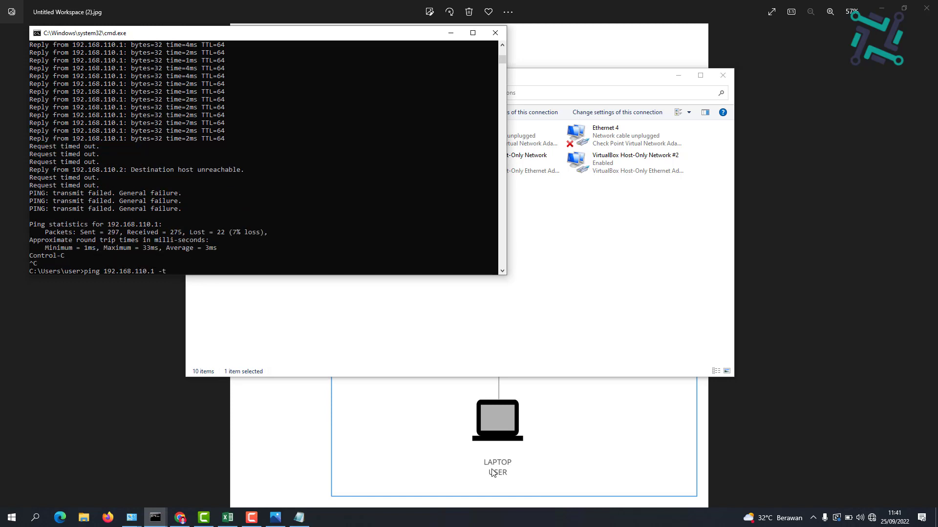
key(BackSpace)
key(BackSpace)
text(44)
key(Right)
key(Right)
key(BackSpace)
text(4)
key(Return)
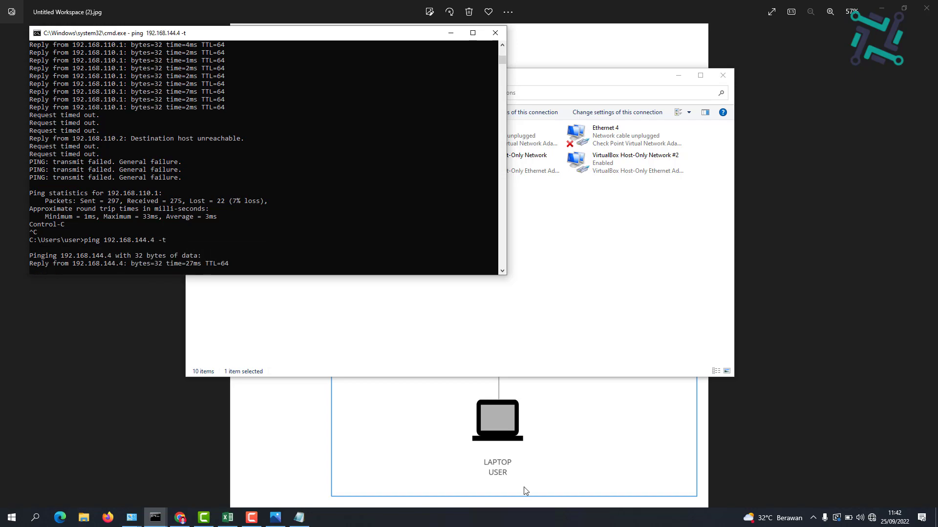
click(180, 518)
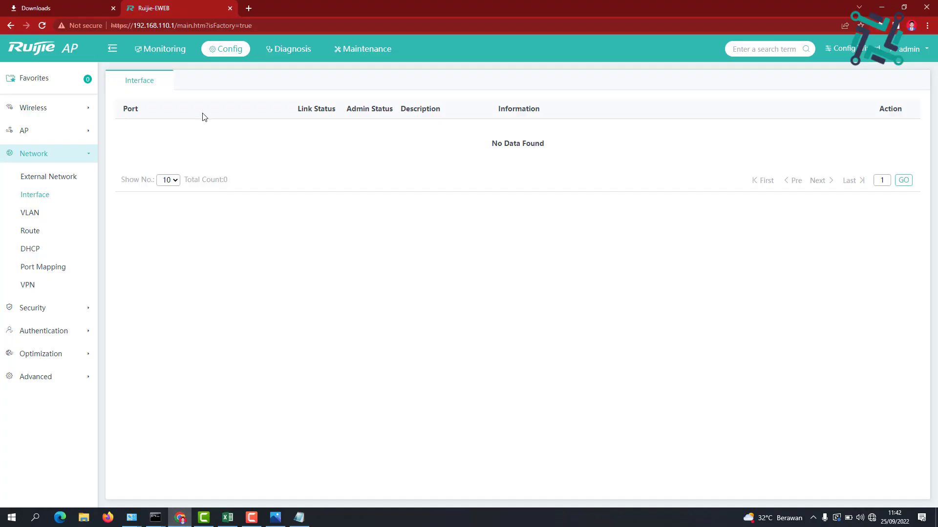
Browse to 192.168.144.4 in a new tab, accepting the HTTPS redirection and certificate warning
click(248, 9)
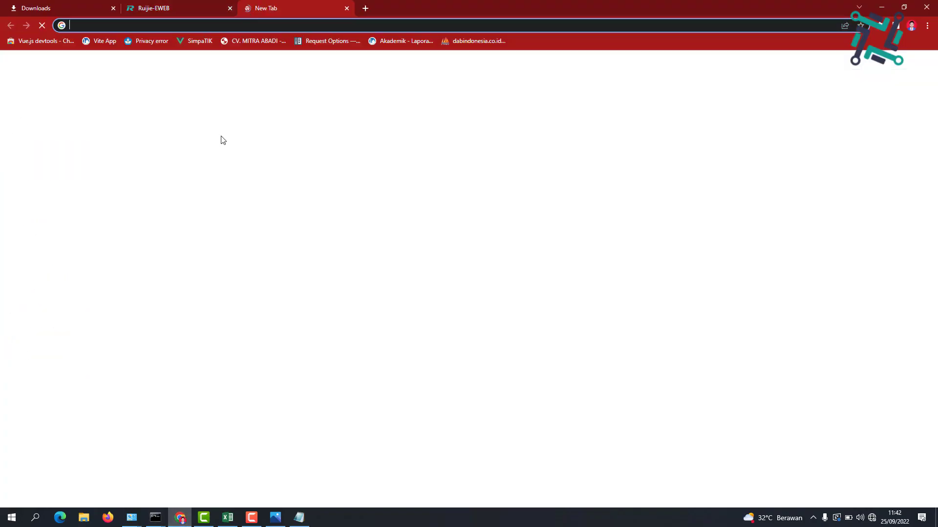
text(192.168.144.4)
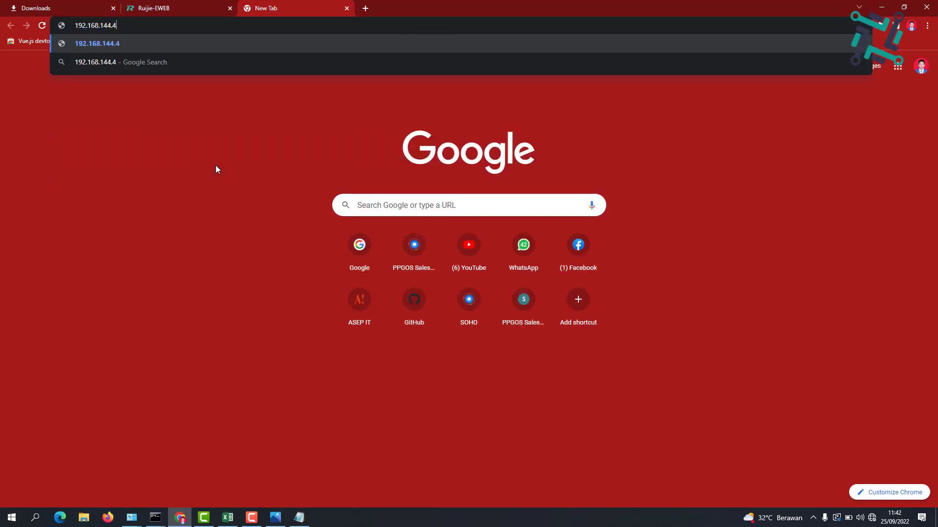
key(Return)
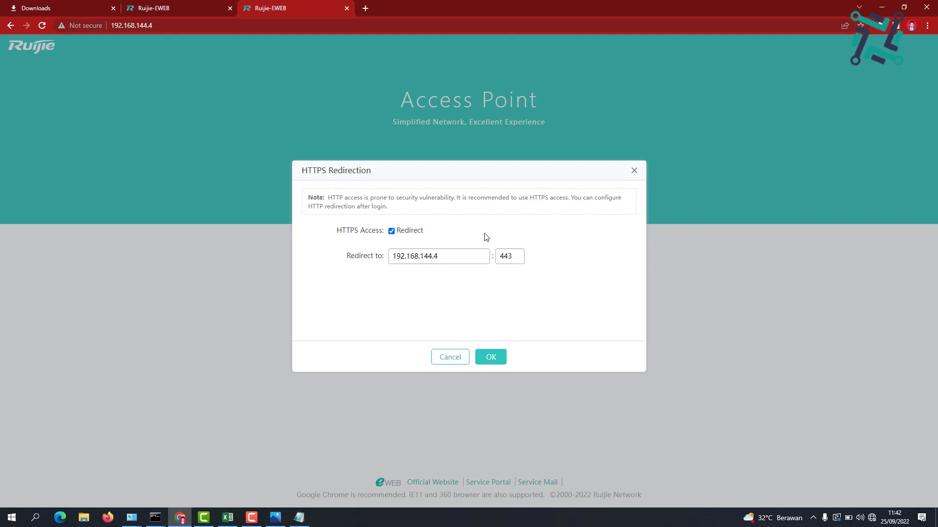
click(491, 357)
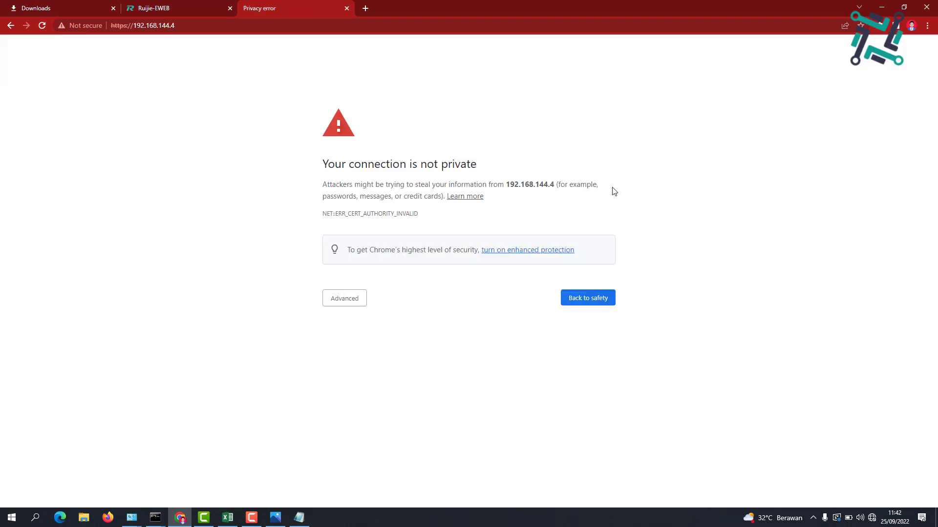
click(339, 298)
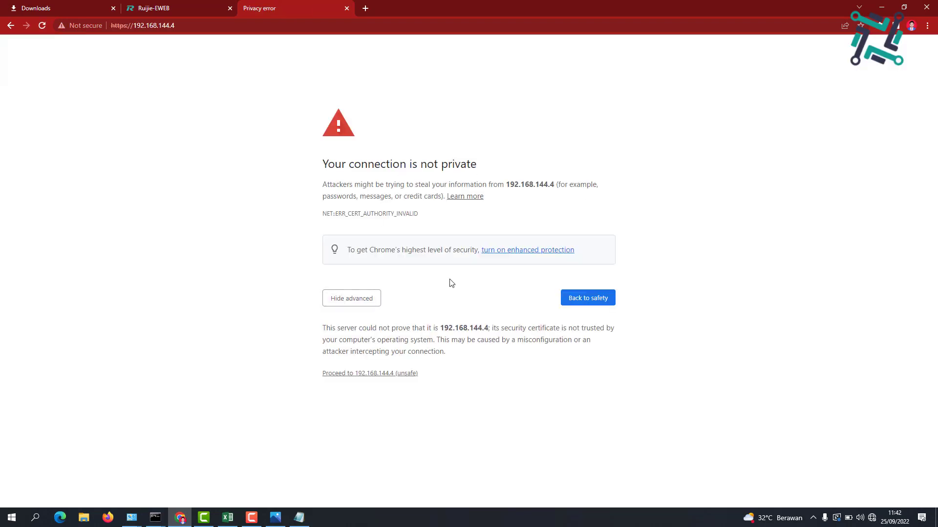
click(372, 373)
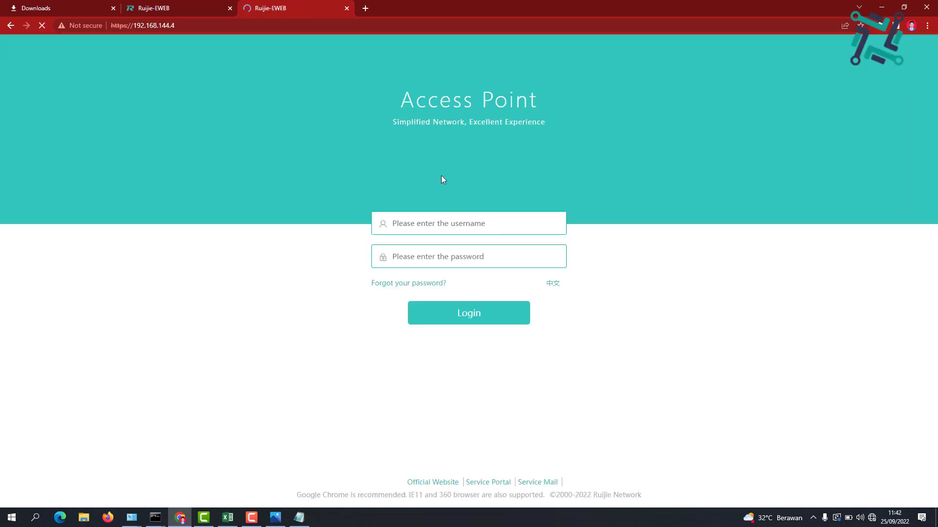
Log in to the access point as admin with the account password
click(425, 221)
text(admin)
key(Tab)
text(********)
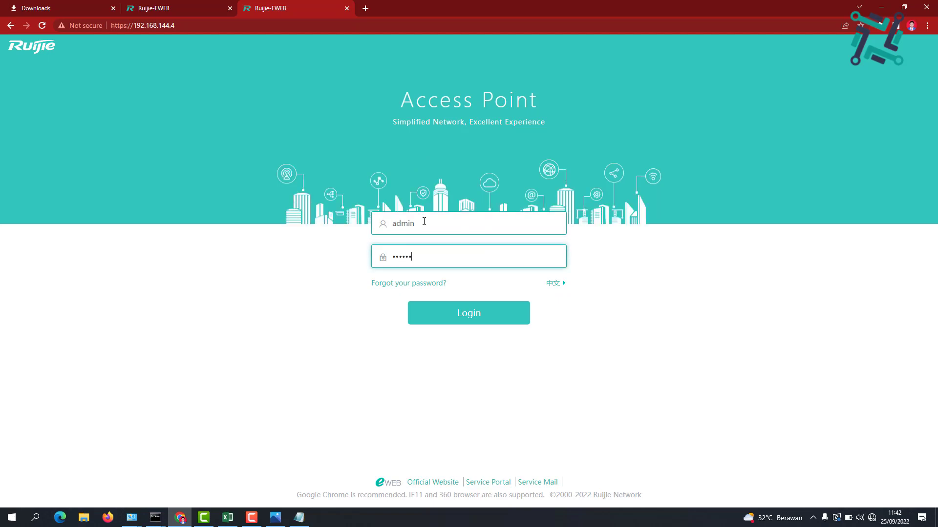
text(**)
key(Return)
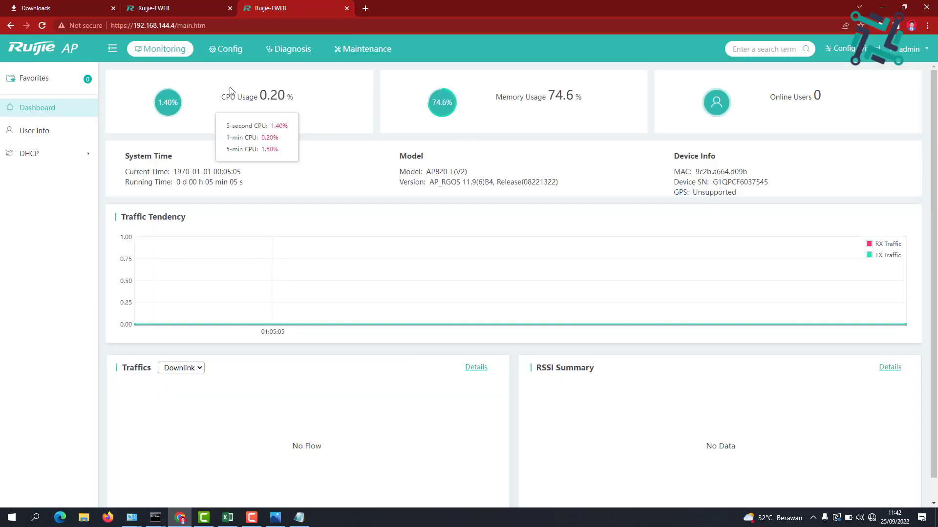
Confirm Gi0/1 now shows 192.168.144.4 in the Interface list, then open External Network
click(227, 58)
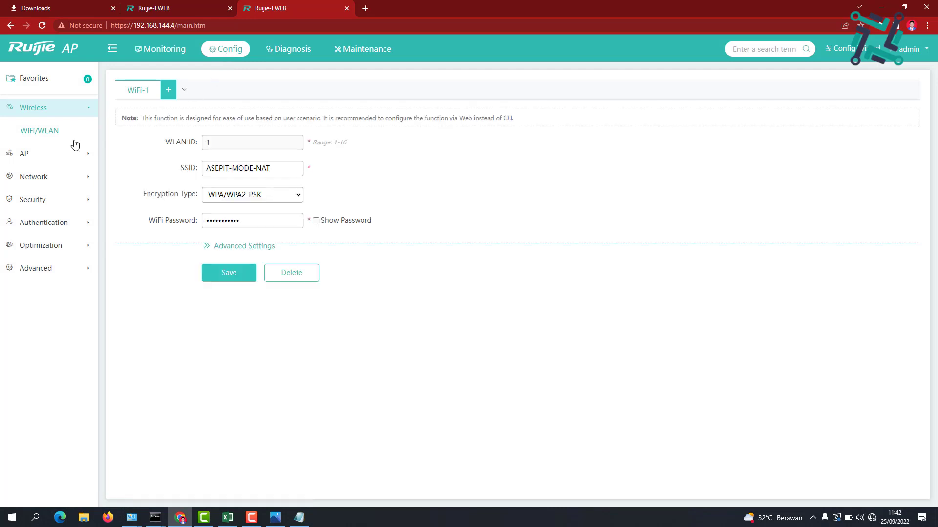
click(57, 177)
click(54, 196)
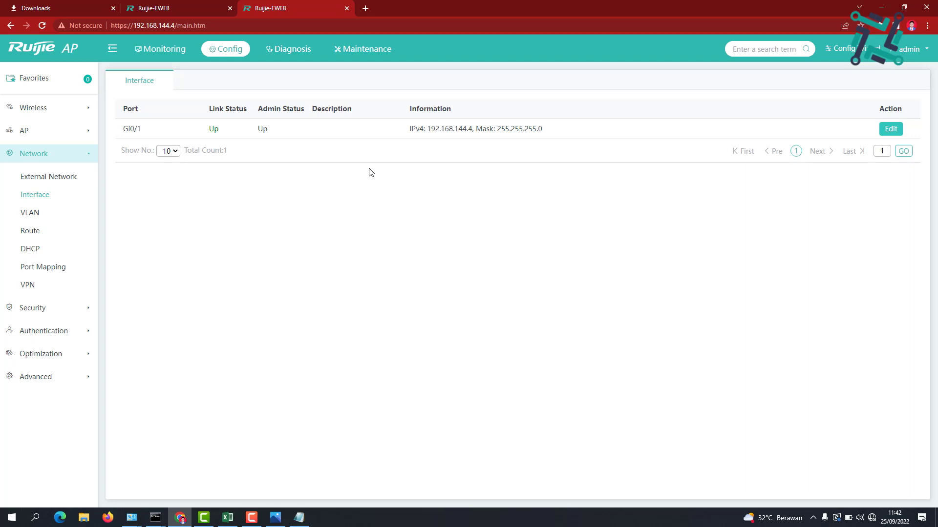
double_click(469, 130)
triple_click(469, 130)
double_click(465, 130)
triple_click(465, 129)
double_click(465, 129)
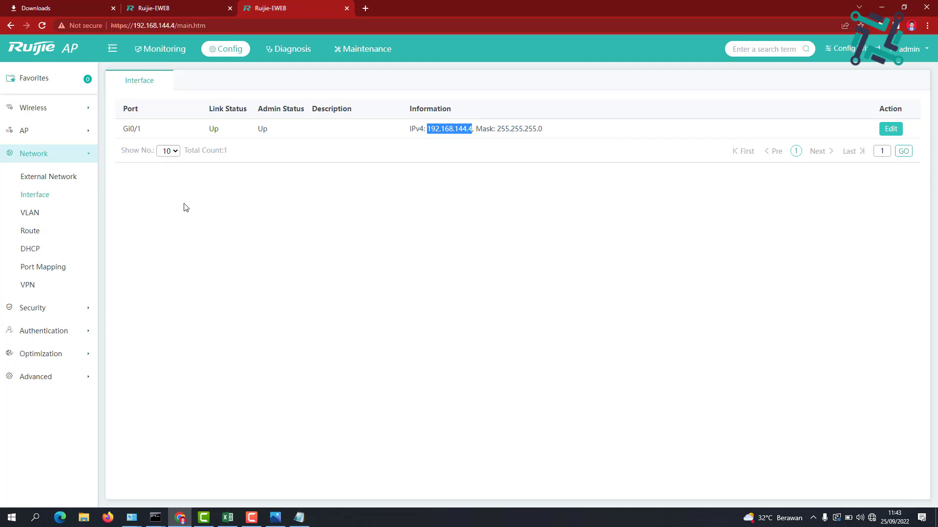
click(62, 185)
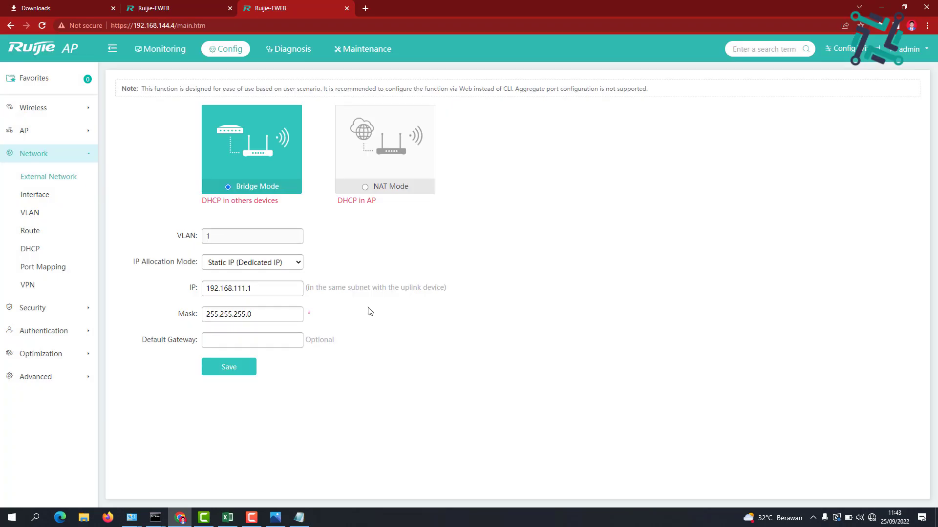
Select NAT Mode and keep Gi0/1 as the WAN port, with Static IP and NAT checked
click(366, 188)
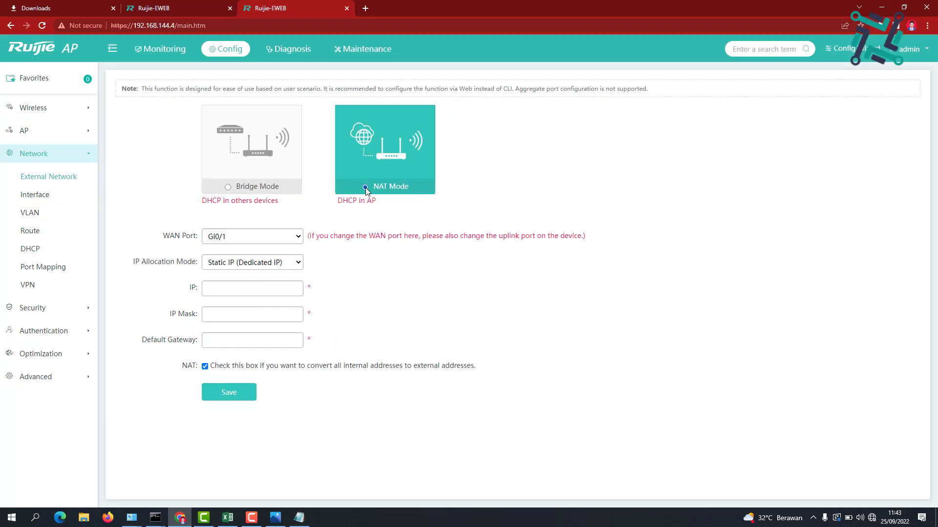
click(255, 238)
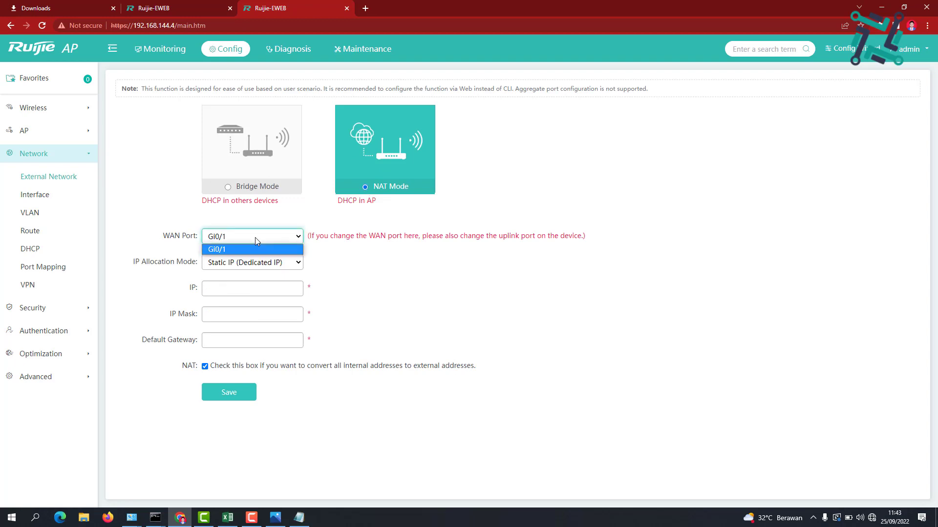
click(255, 237)
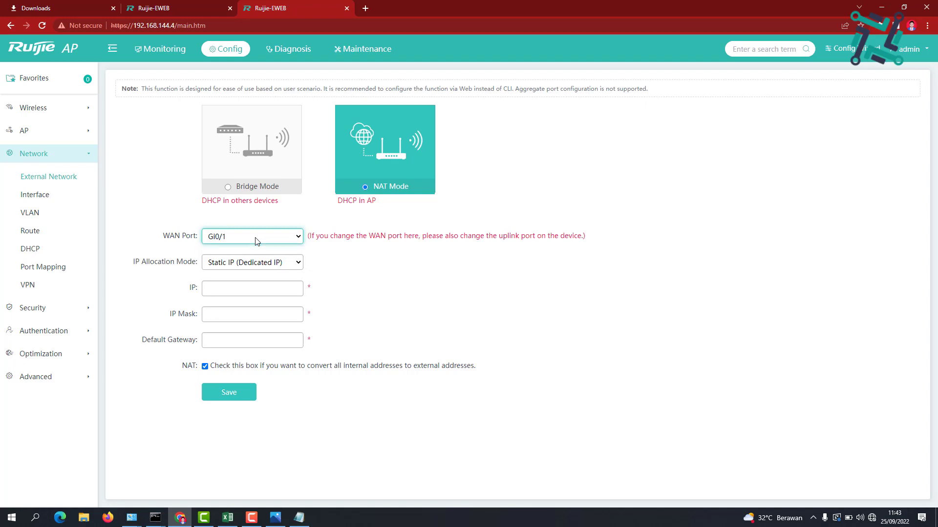
Switch the DHCP toggle to ON under Network > DHCP, checking the NAT diagram for reference
click(52, 252)
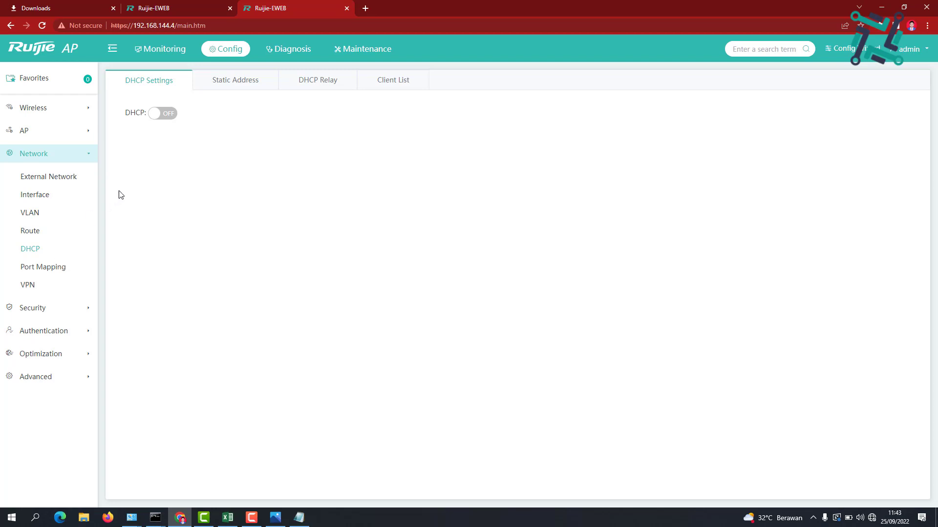
click(170, 119)
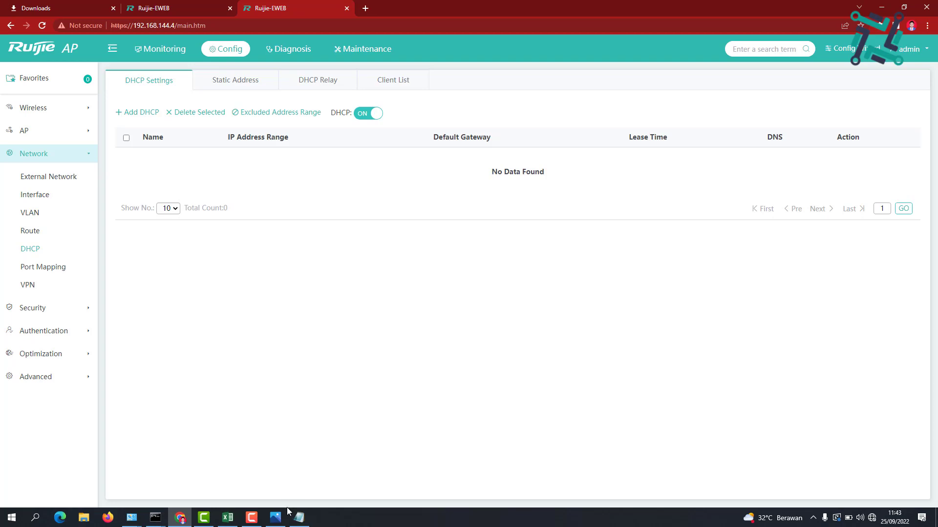
click(275, 517)
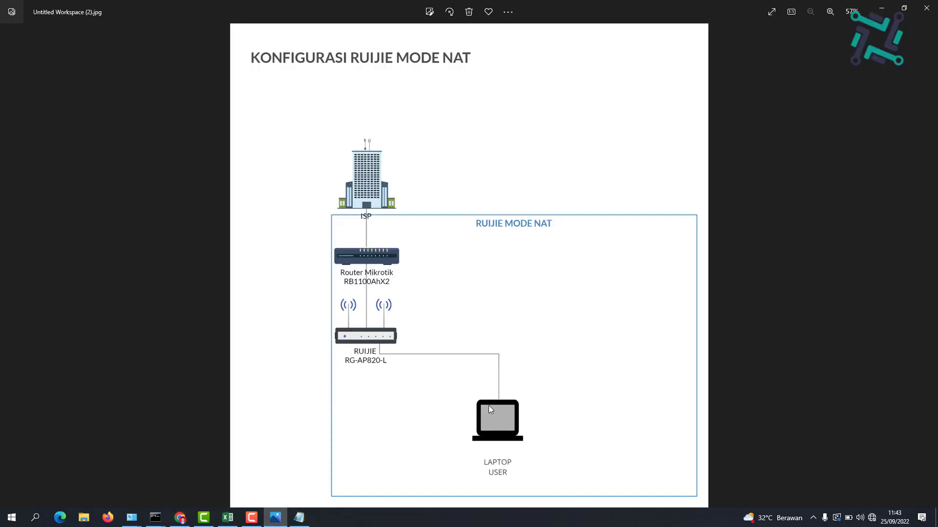
click(879, 12)
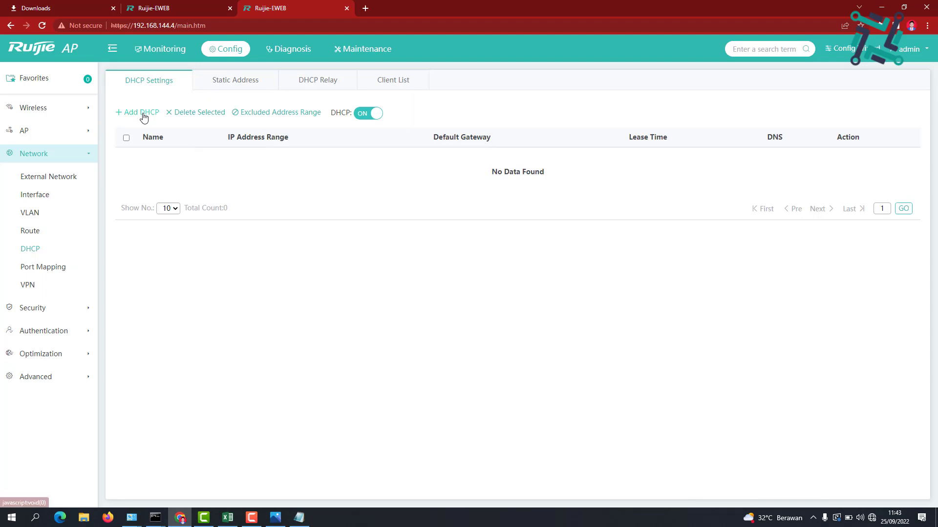
Add DHCP pool 'dhcp-only' with its address range starting at 192.168.77.200
click(143, 115)
click(488, 238)
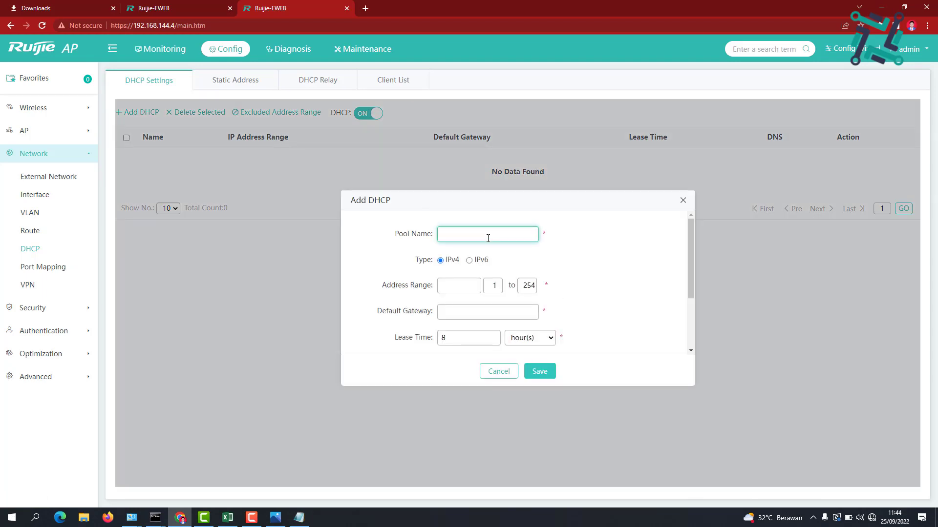
text(dhcp-only)
click(467, 284)
click(613, 296)
click(452, 288)
text(192.168.77)
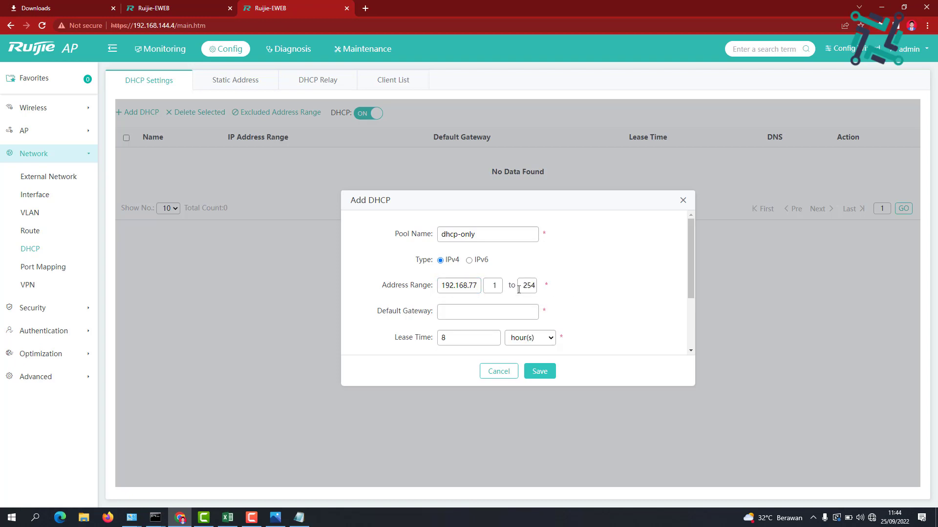
click(499, 286)
text(200)
Set gateway 192.168.77.1 and DNS 8.8.8.8 / 8.8.4.4, then save the pool
scroll(616, 277, down, 2)
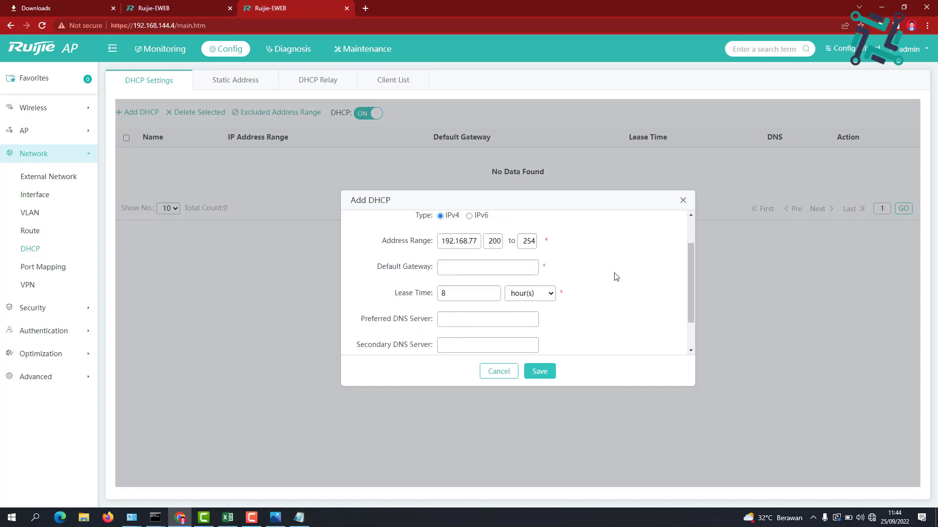
click(506, 267)
text(192.168.77.1)
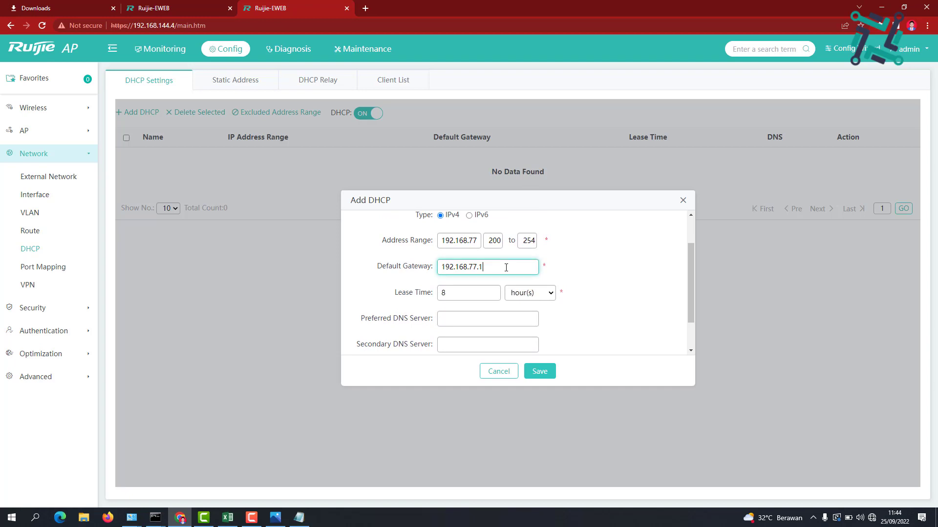
scroll(586, 302, down, 1)
click(473, 277)
text(8.8.8.8)
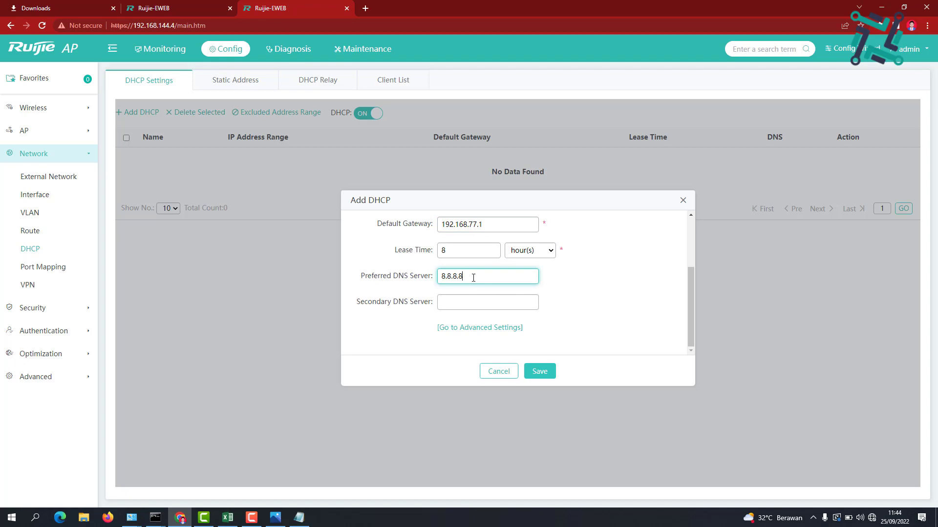
key(Tab)
text(8.)
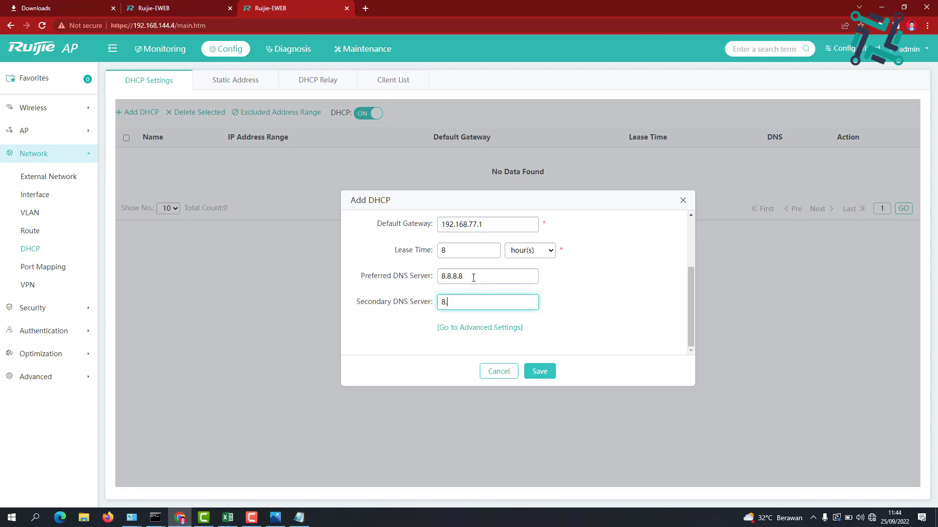
text(8.4.4)
scroll(577, 294, up, 3)
scroll(578, 294, down, 1)
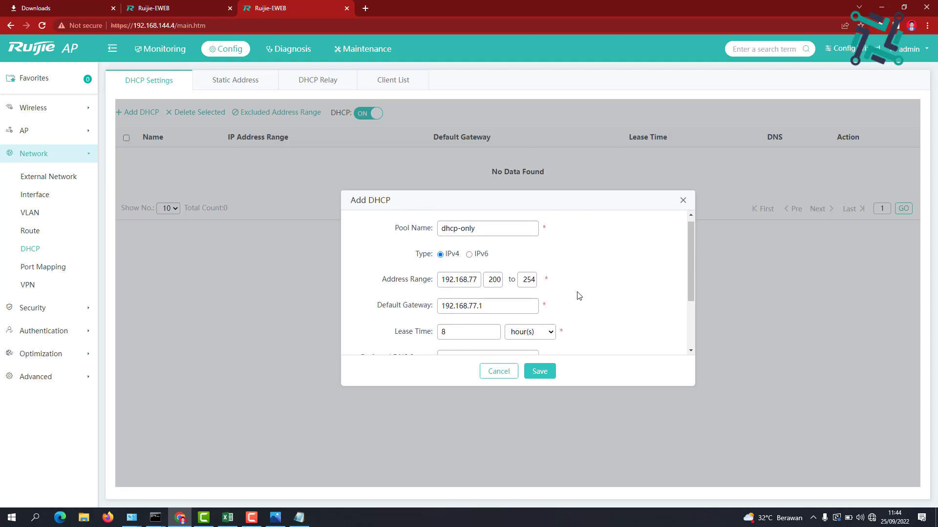
scroll(579, 295, down, 3)
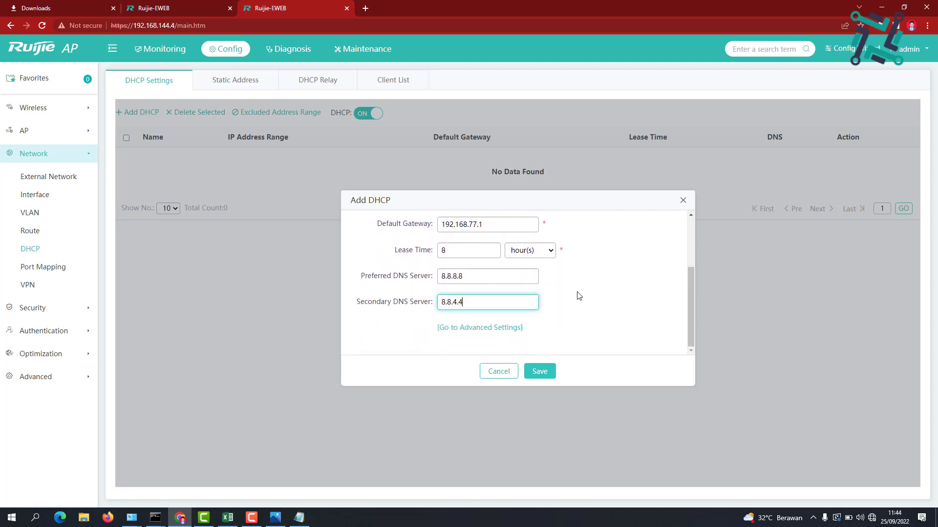
scroll(579, 296, up, 3)
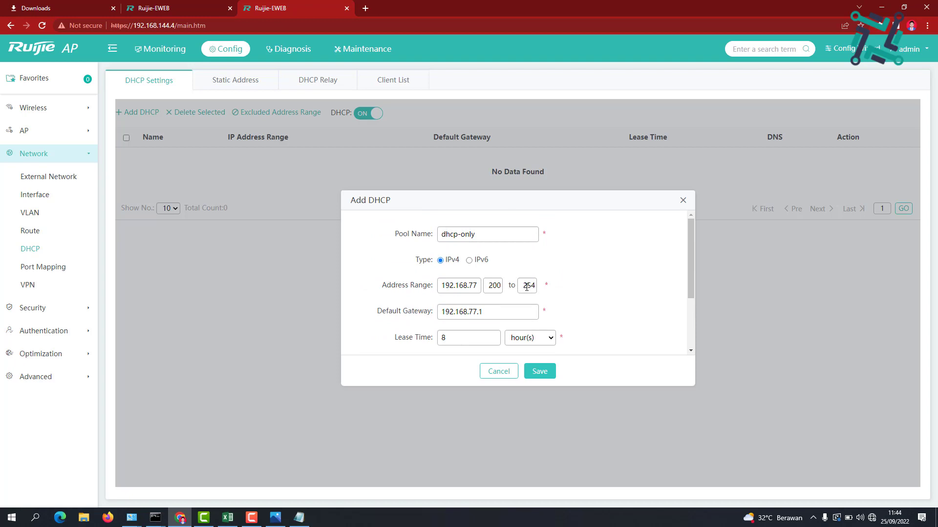
click(538, 372)
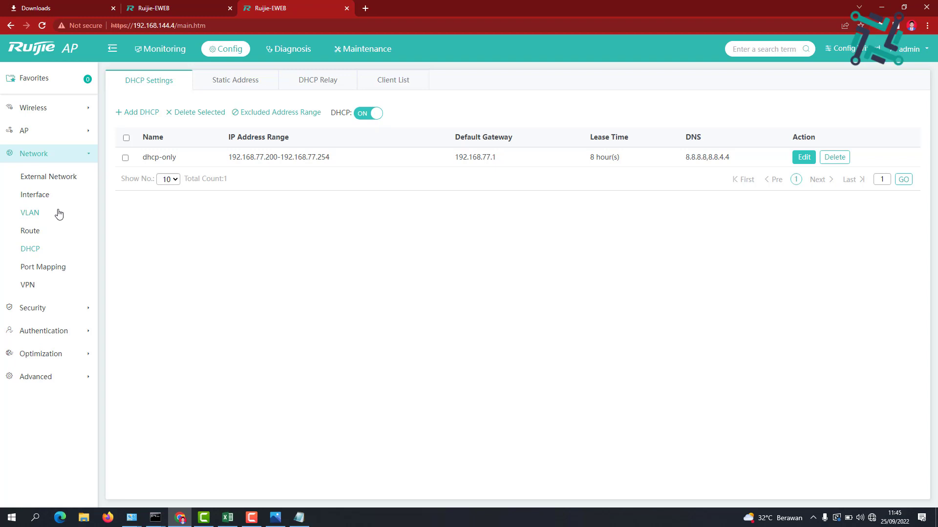
Start a new VLAN with ID 2 and set its address allocation to static
click(58, 214)
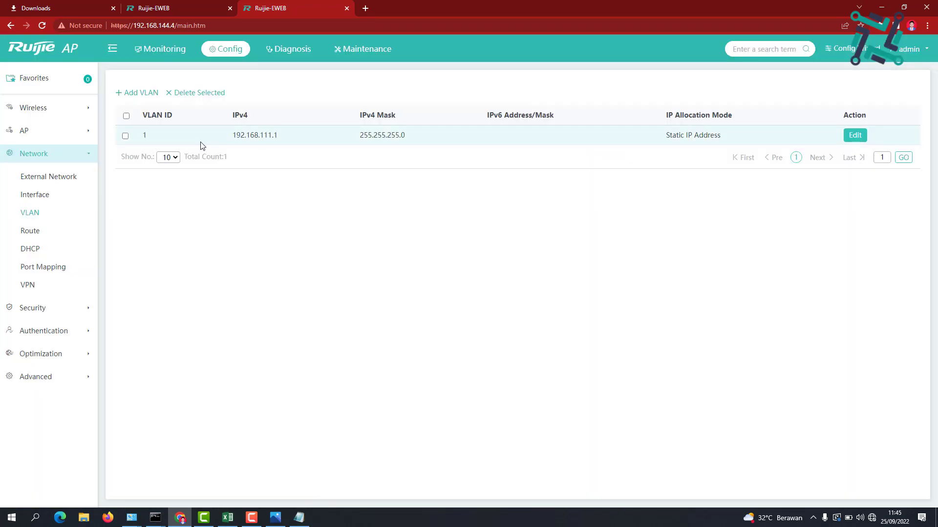
click(140, 96)
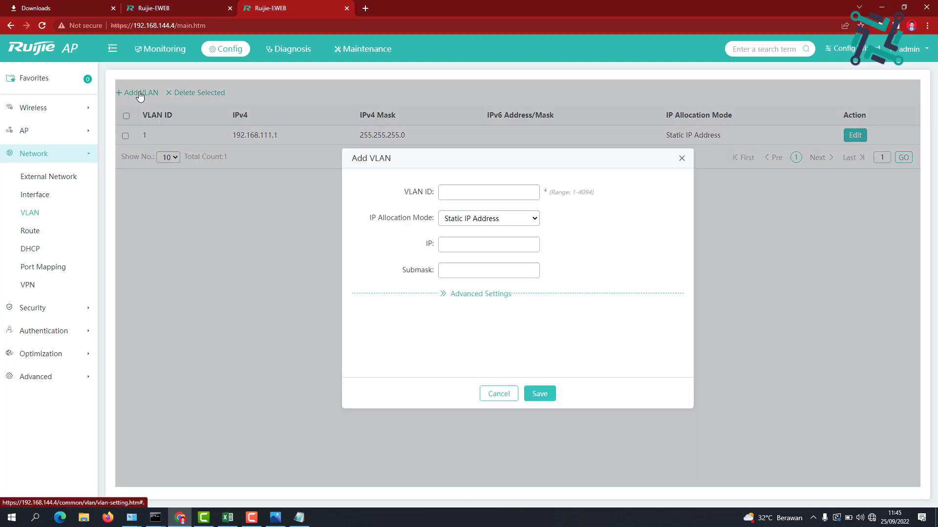
click(469, 196)
text(2)
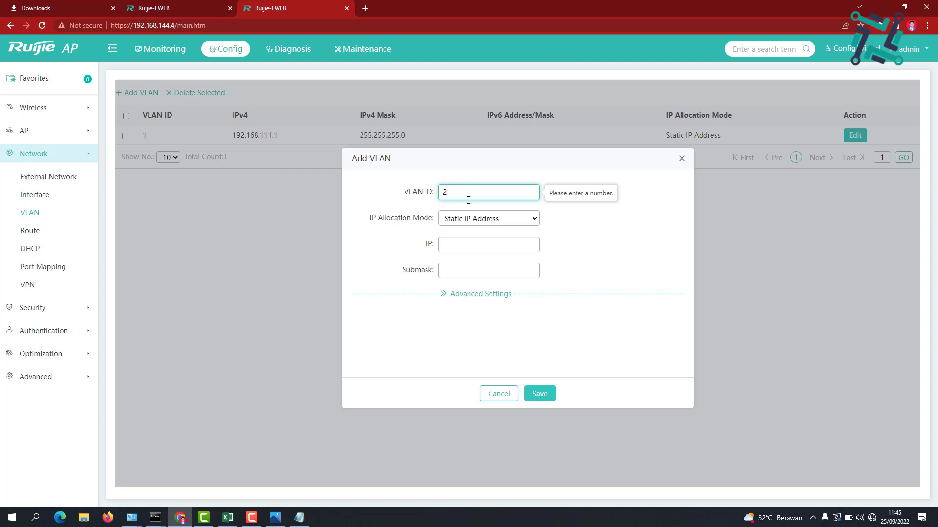
click(459, 219)
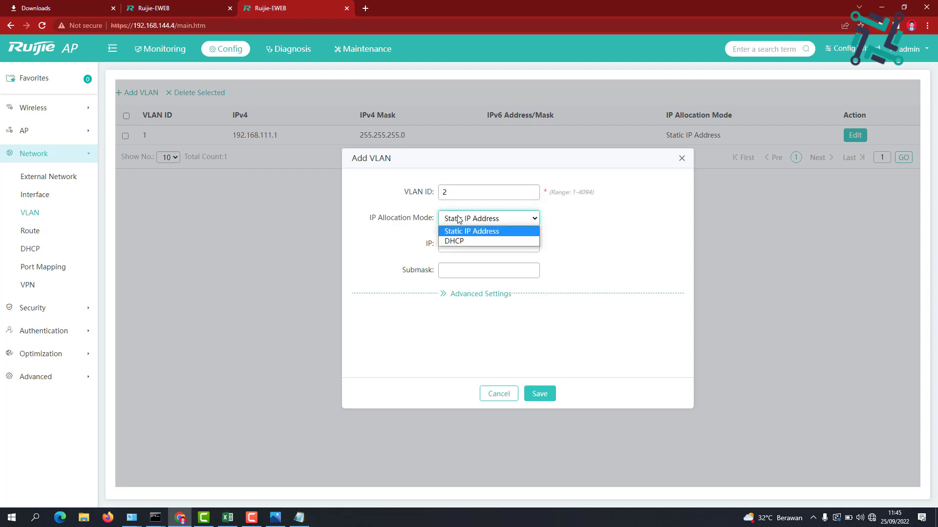
click(457, 240)
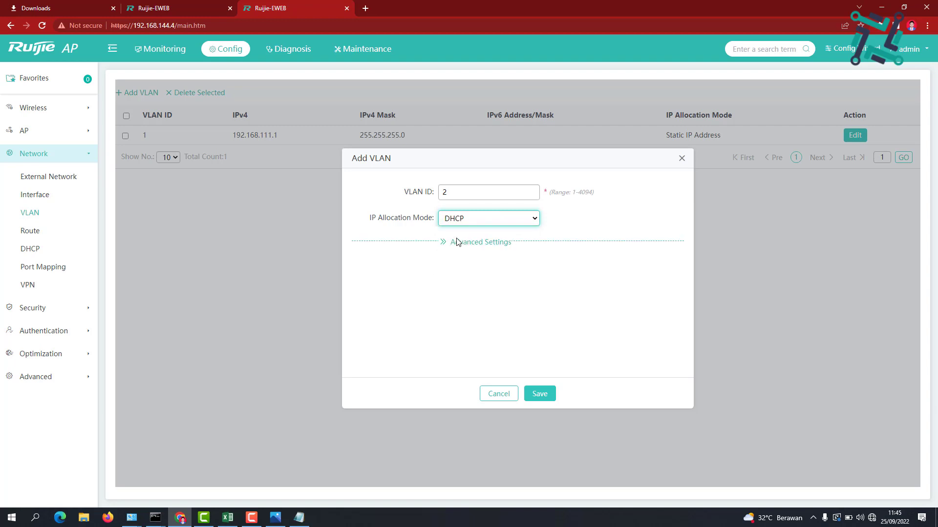
click(472, 221)
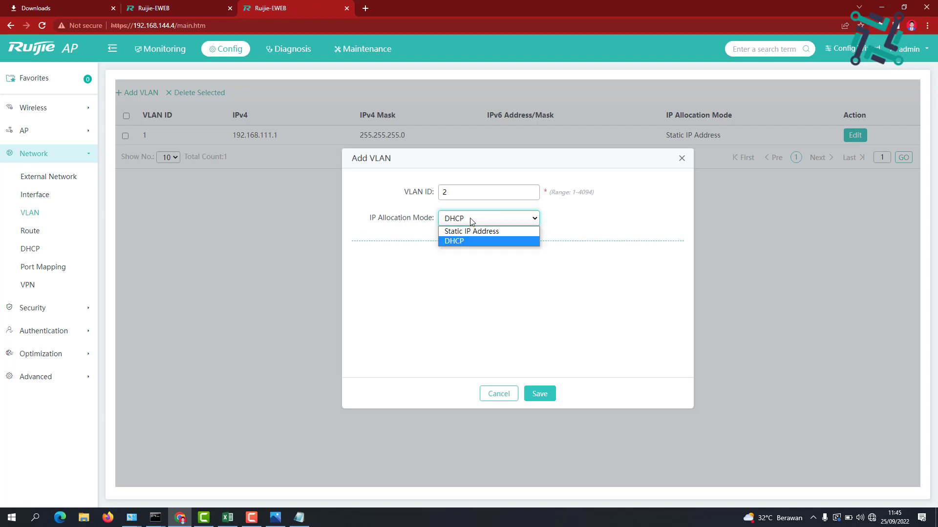
click(471, 232)
Give VLAN 2 IP 192.168.77.1 and mask 255.255.255.0, then save it
click(467, 245)
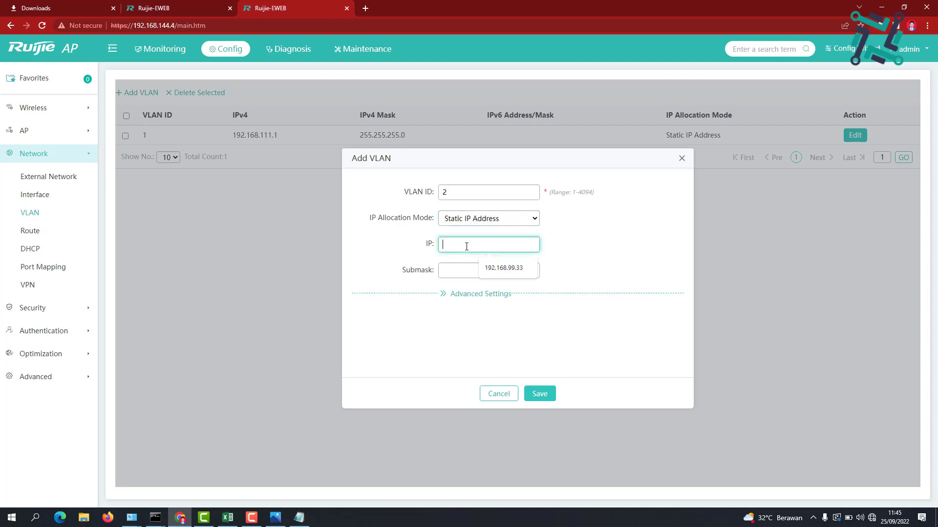
text(192.168.77.1)
click(454, 273)
text(255.255.255.0)
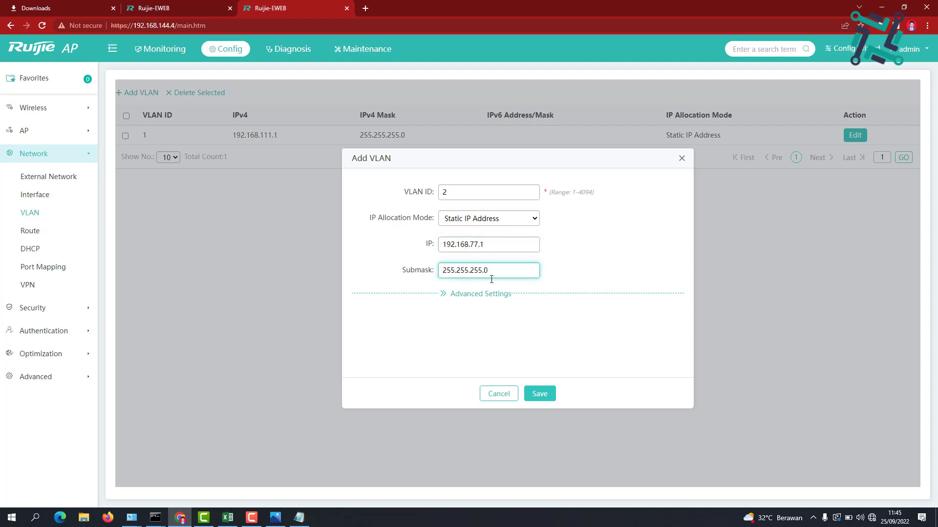
click(490, 296)
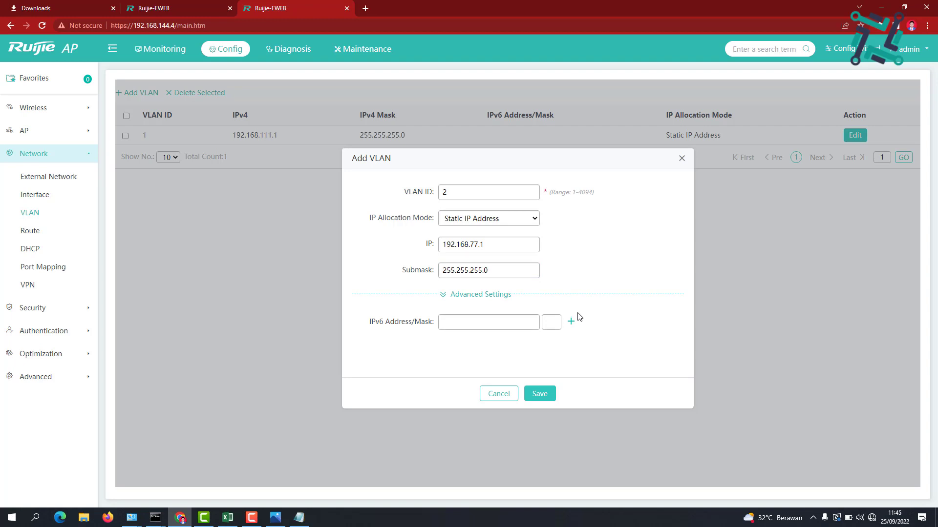
click(548, 397)
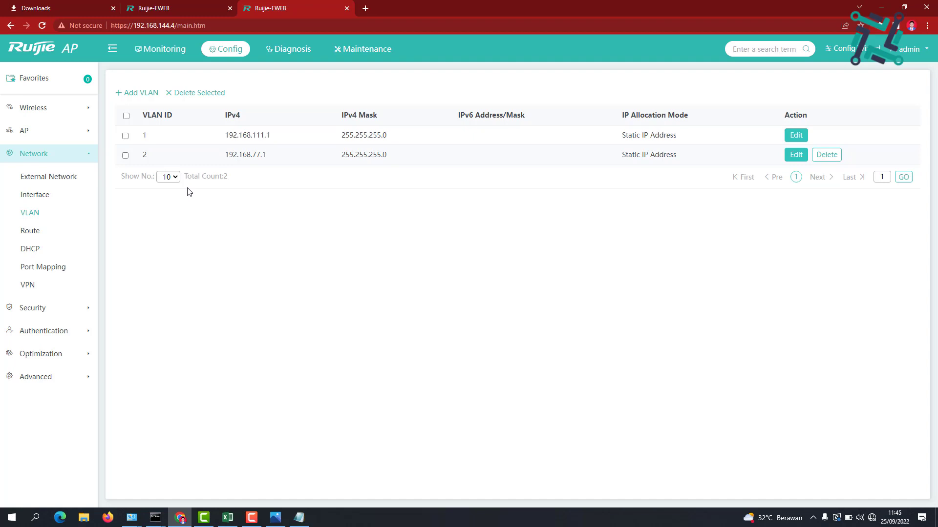
Assign both the 2.4G and 5G radios of the WiFi to VLAN 2
click(60, 119)
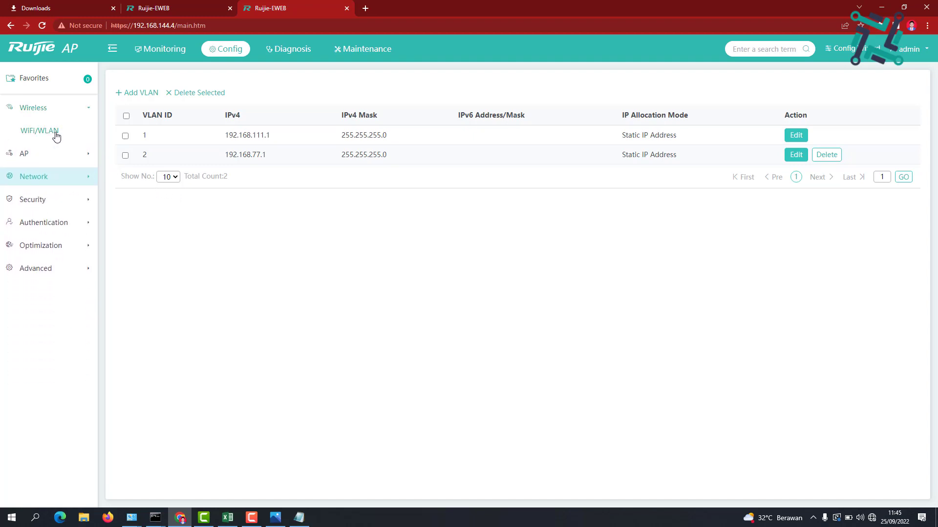
click(55, 134)
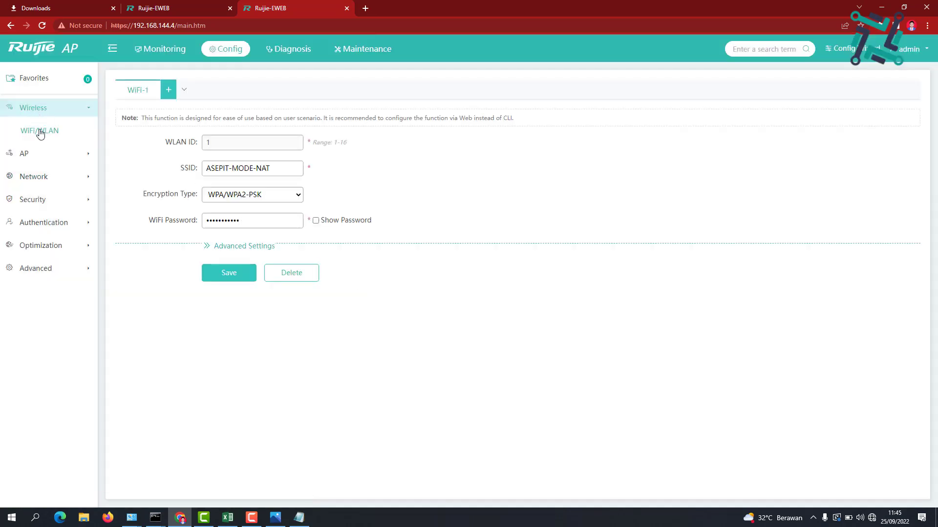
click(222, 246)
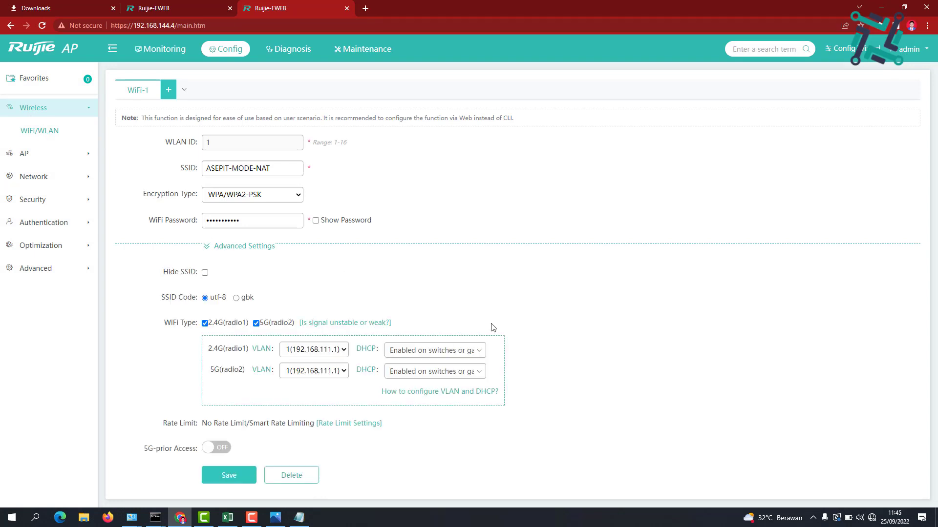
click(344, 350)
click(336, 372)
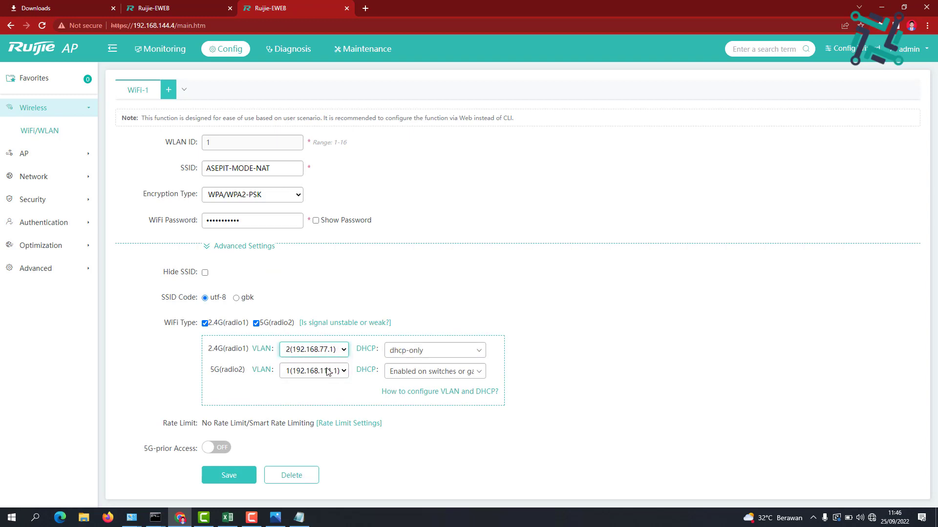
click(328, 371)
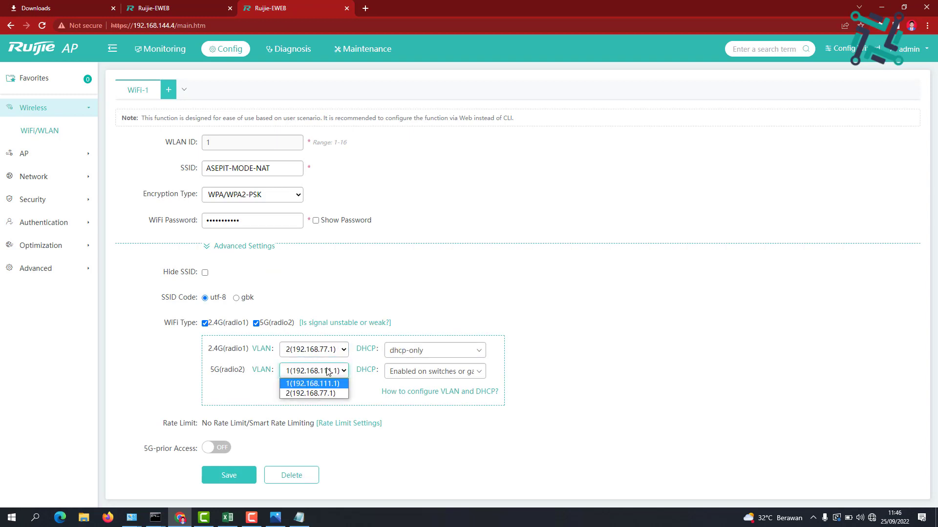
click(322, 394)
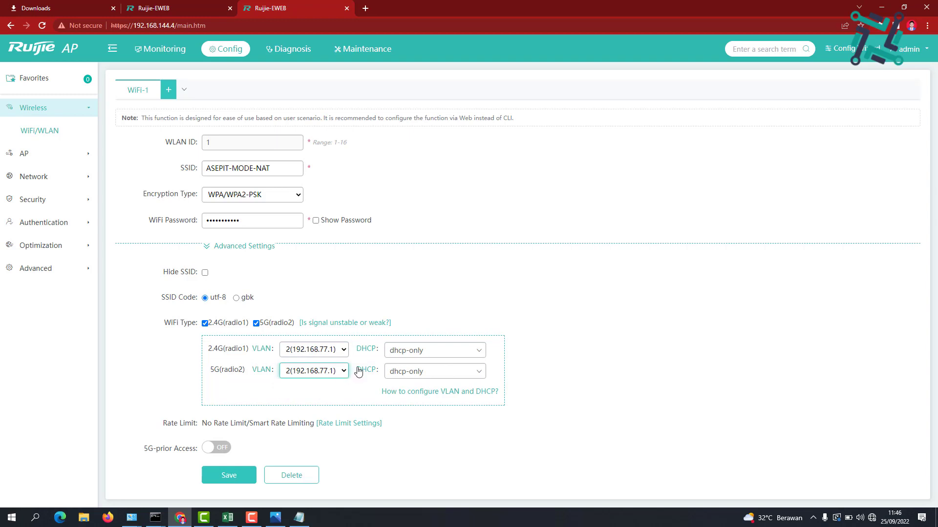
Confirm the 2.4G radio keeps VLAN 2 with DHCP, save, and show the network diagram
click(322, 351)
click(322, 352)
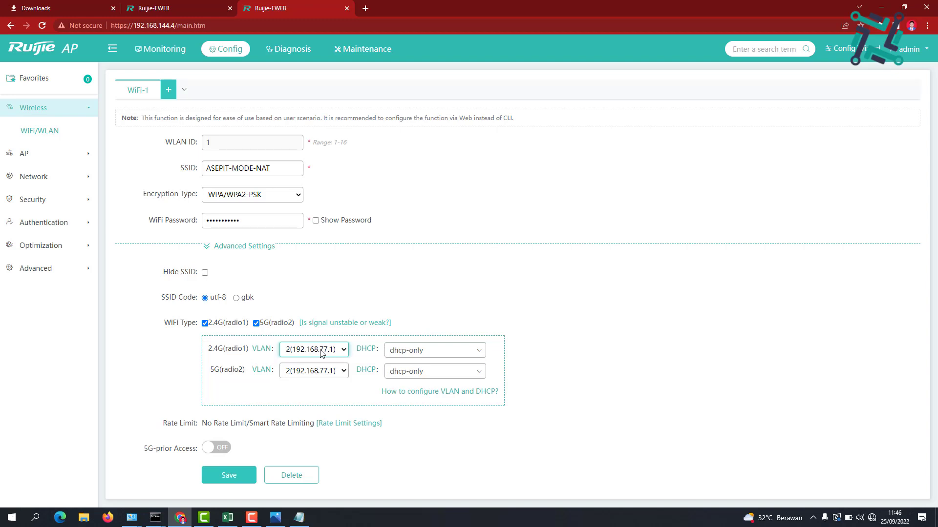
click(409, 353)
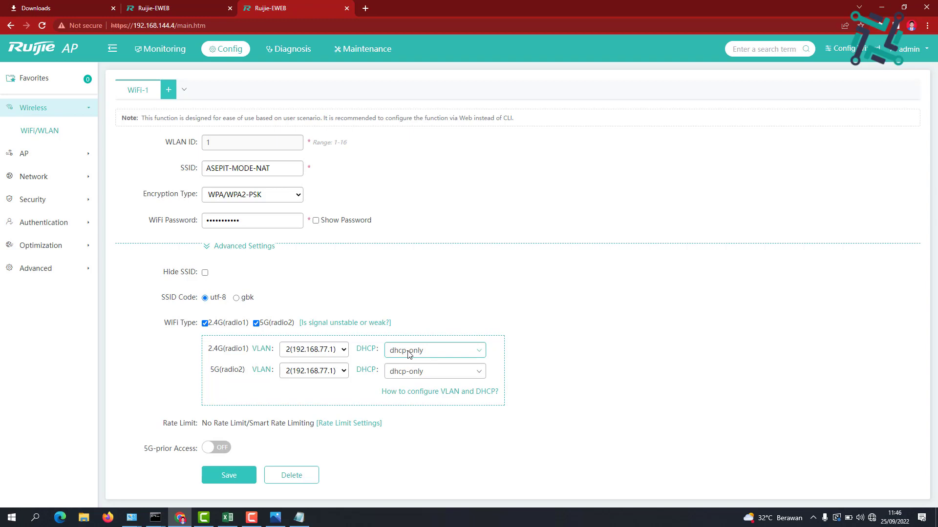
click(228, 477)
click(271, 521)
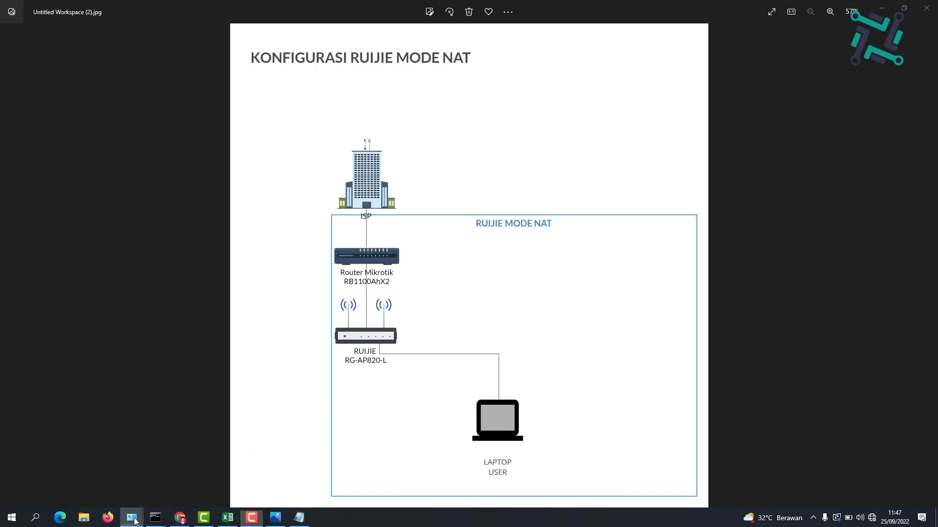
Enable the laptop's Wi-Fi adapter in Network Connections
mouse_move(134, 522)
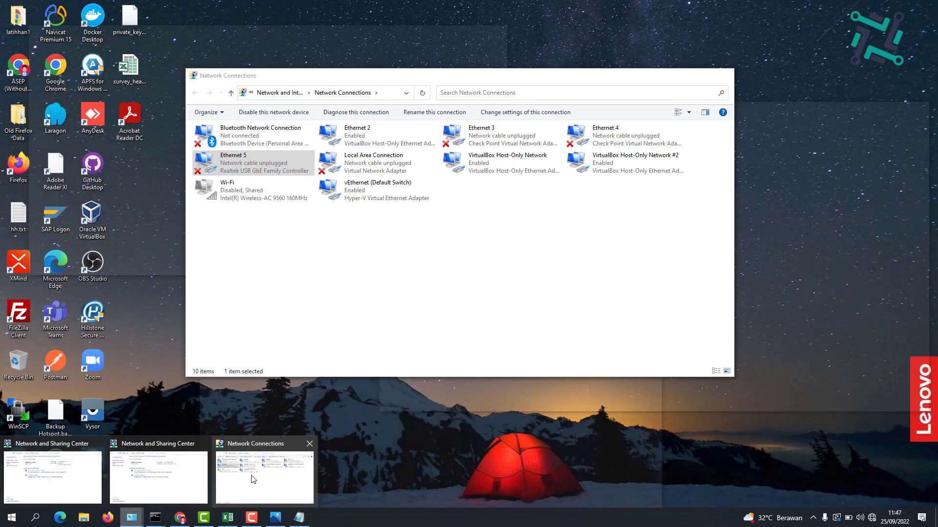
click(251, 472)
double_click(267, 181)
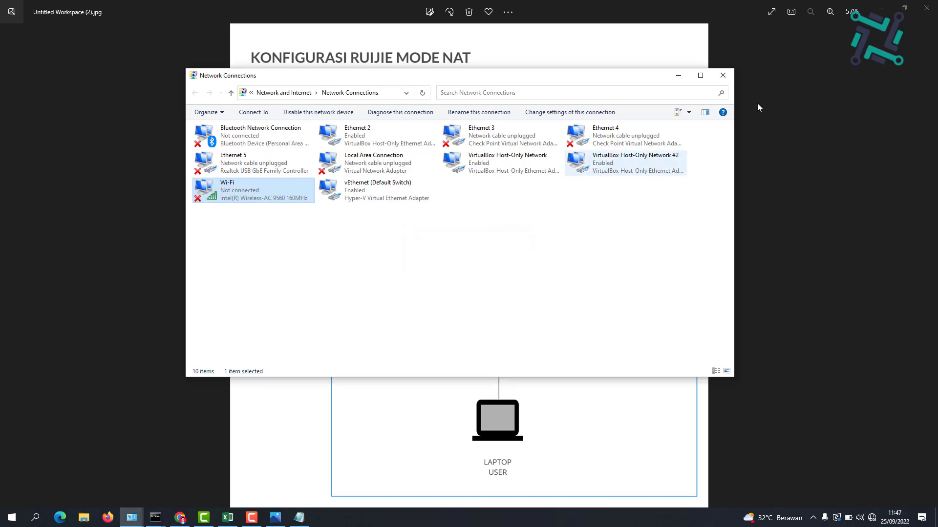
click(678, 75)
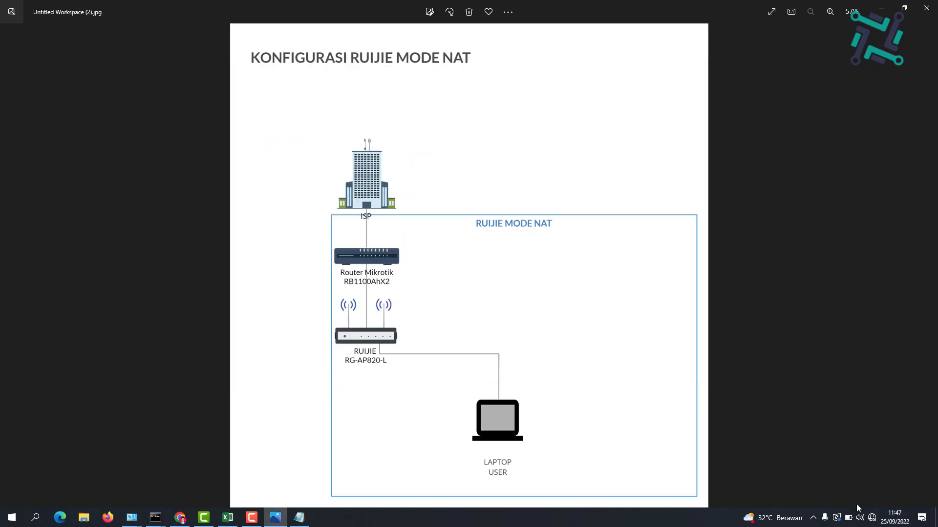
Connect to ASEPIT-MODE-NAT with its security key and allow the PC to be discoverable
click(872, 519)
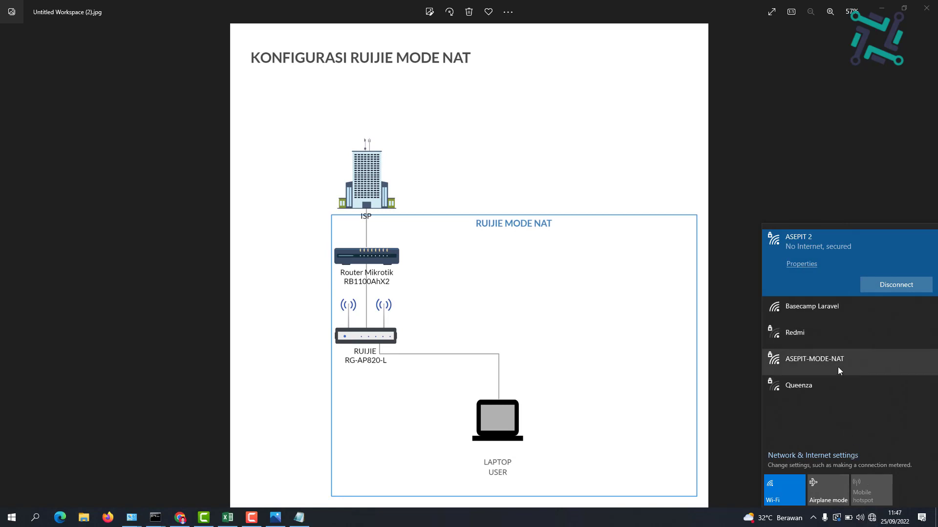
click(841, 365)
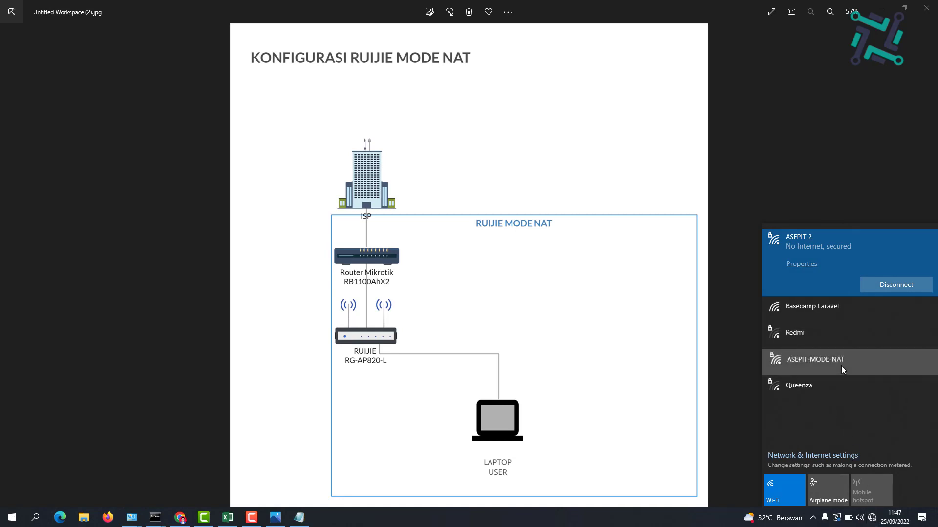
click(876, 365)
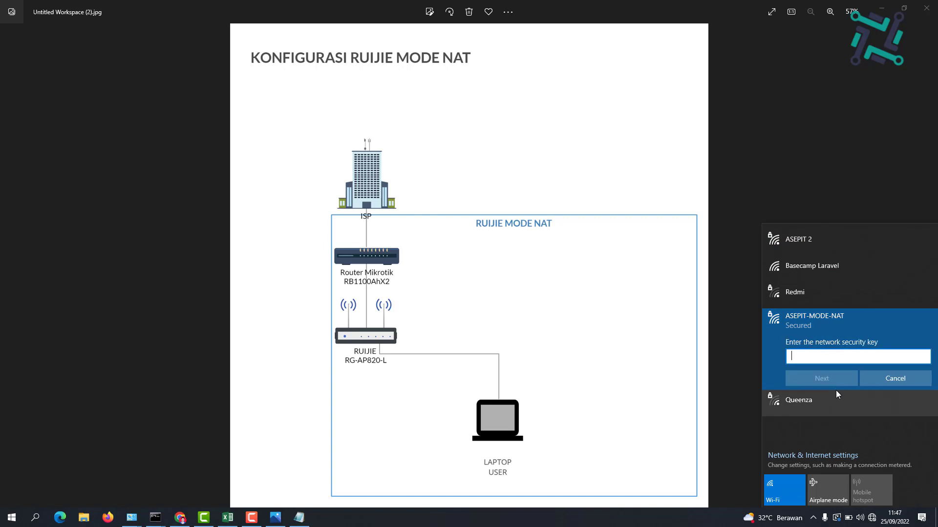
text(•••••••••••)
click(924, 358)
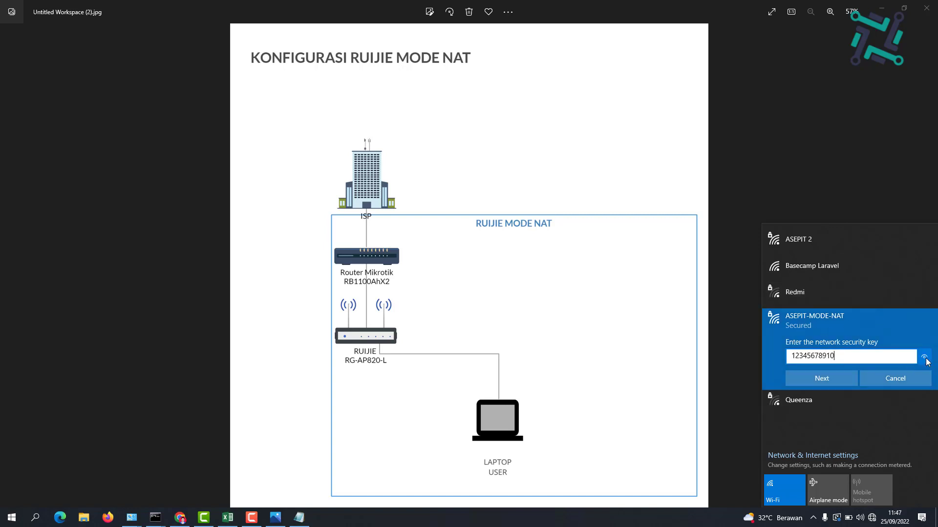
click(828, 380)
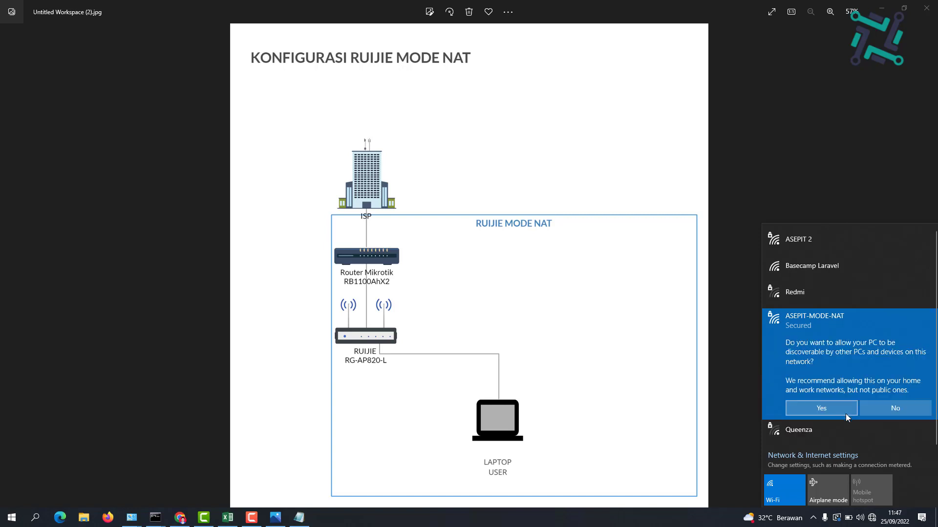
click(840, 408)
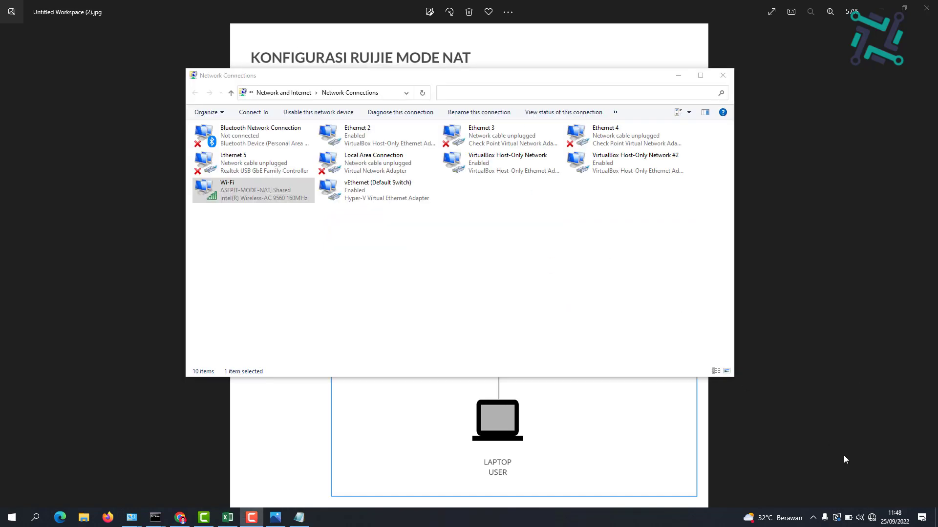
Verify the Wi-Fi lease 192.168.77.200 with gateway and DHCP server 192.168.77.1
click(872, 519)
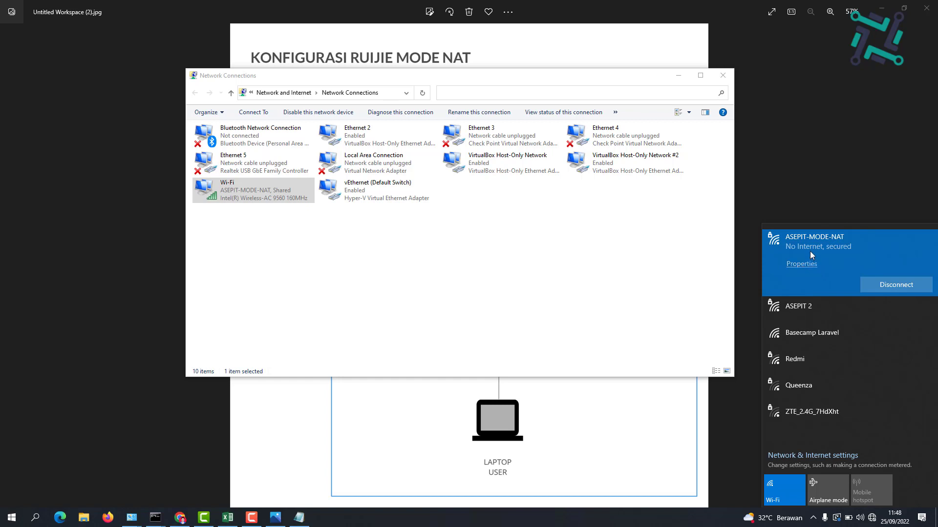
click(454, 272)
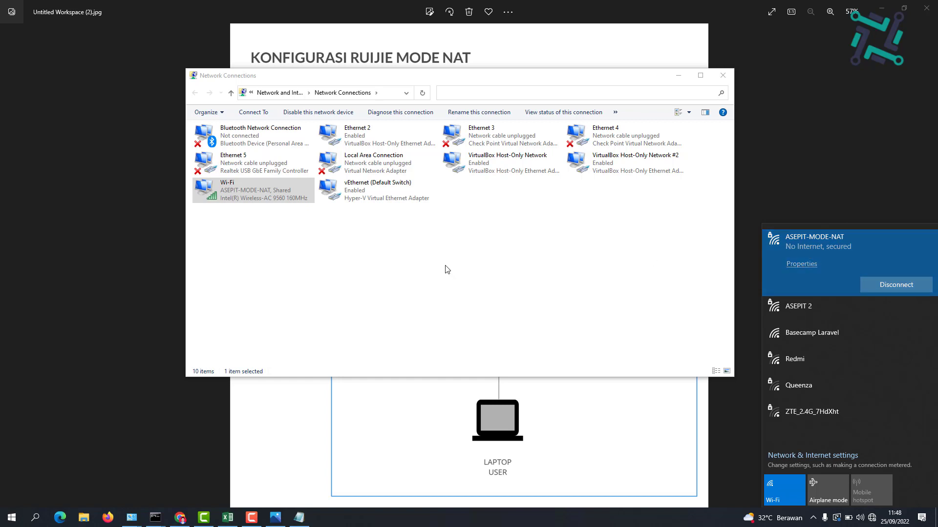
click(251, 201)
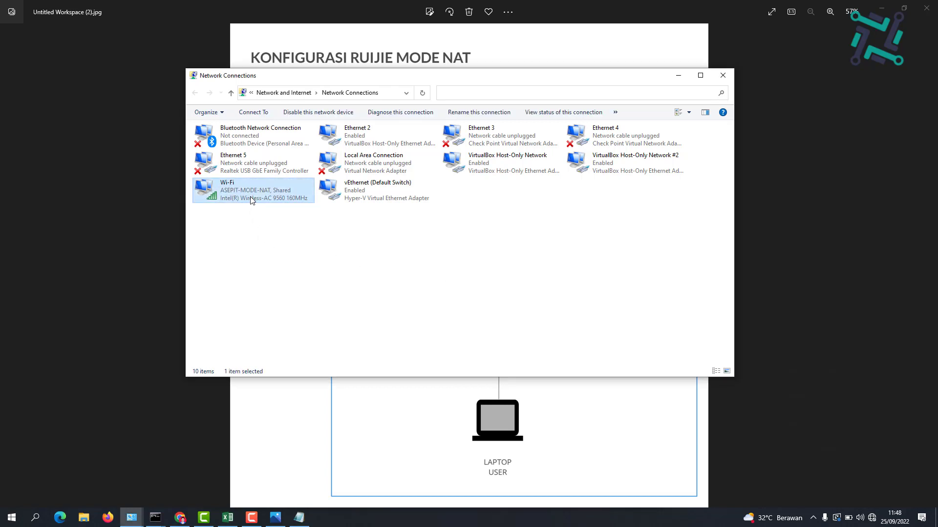
double_click(251, 201)
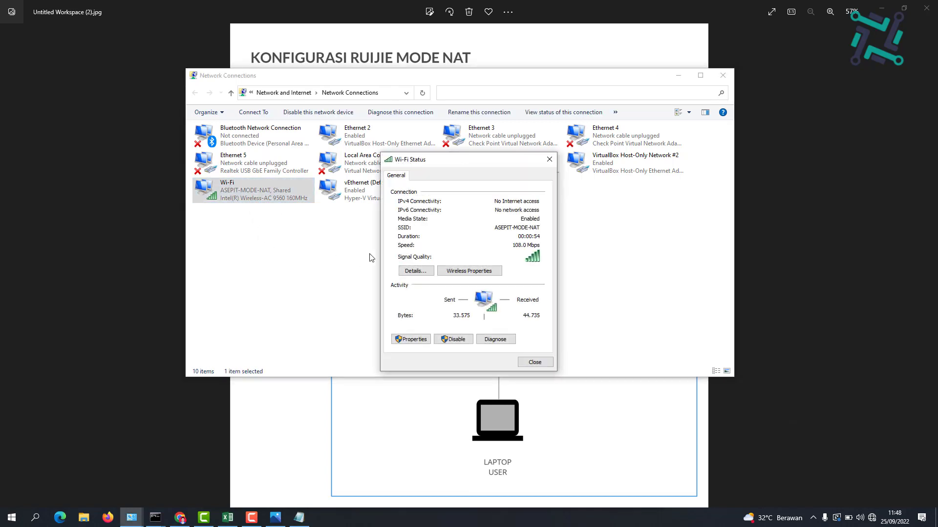
click(415, 271)
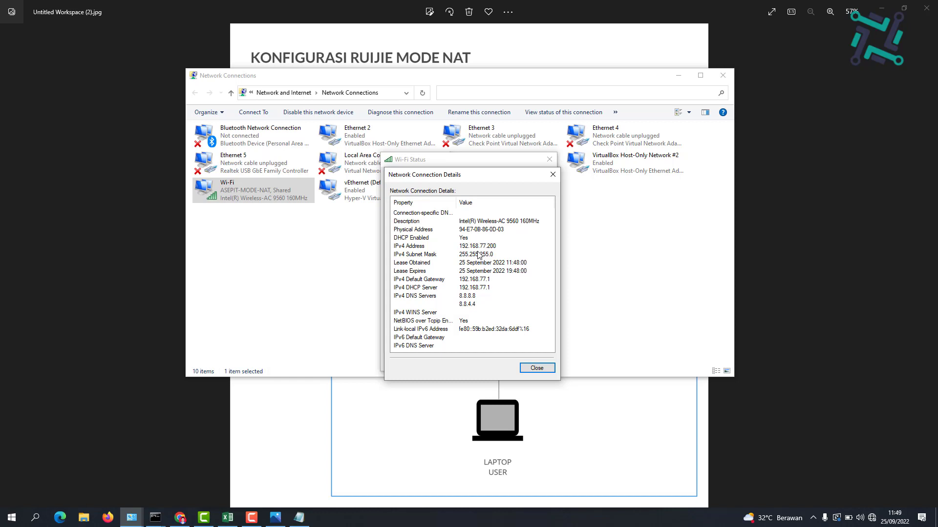
click(277, 521)
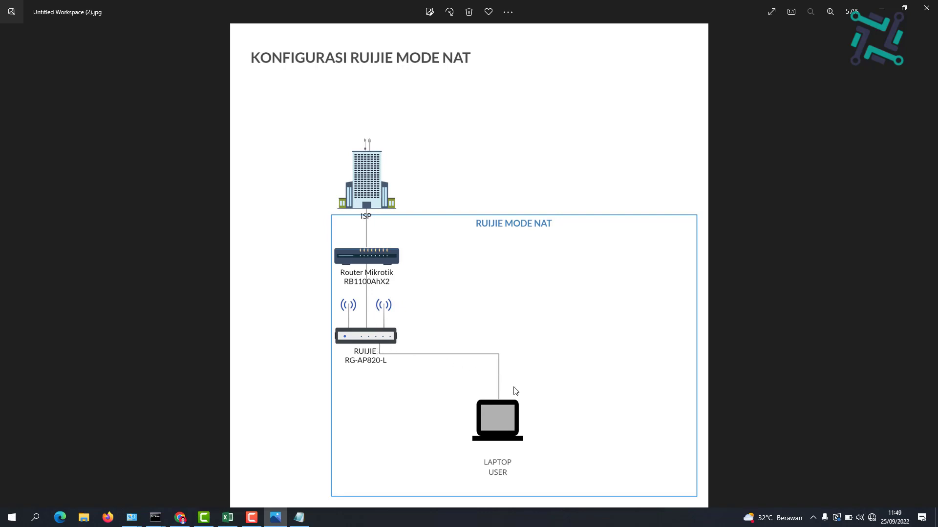
click(881, 8)
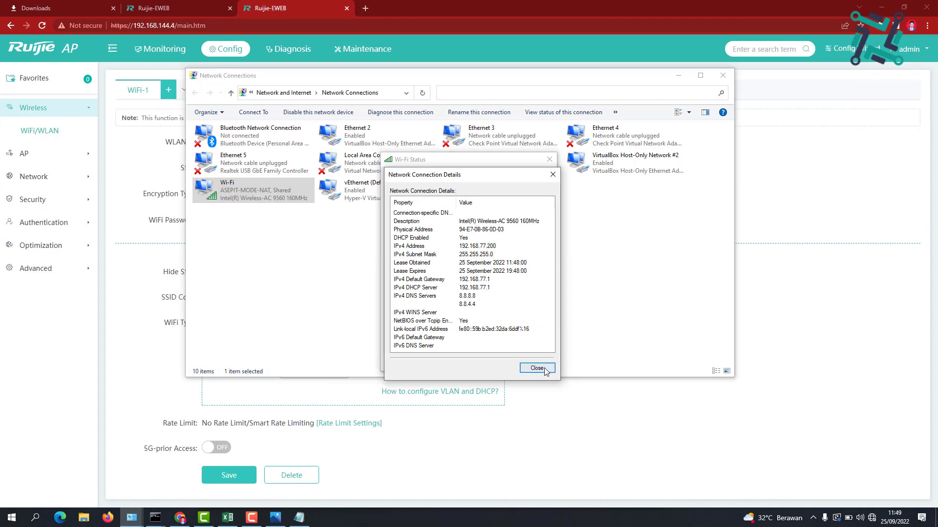
Close the Wi-Fi status windows and open Google in a new browser tab
click(537, 369)
click(540, 361)
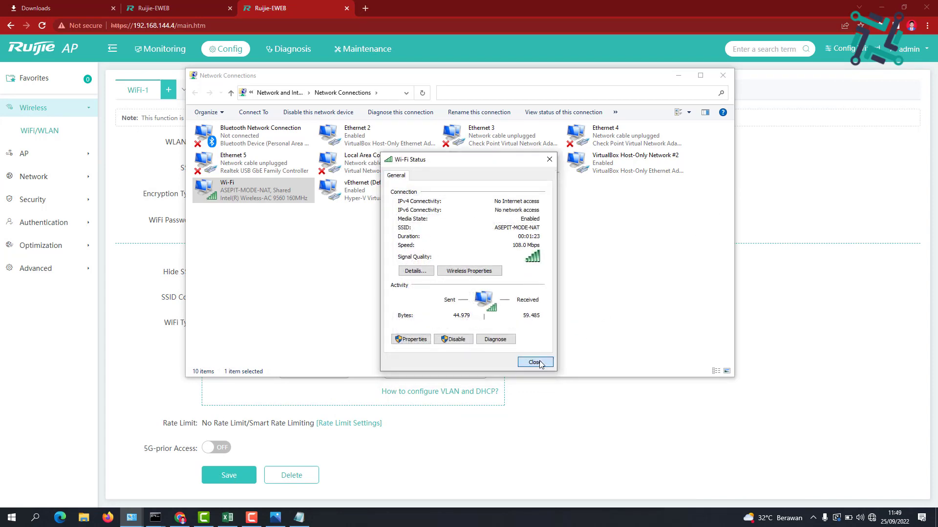
click(902, 286)
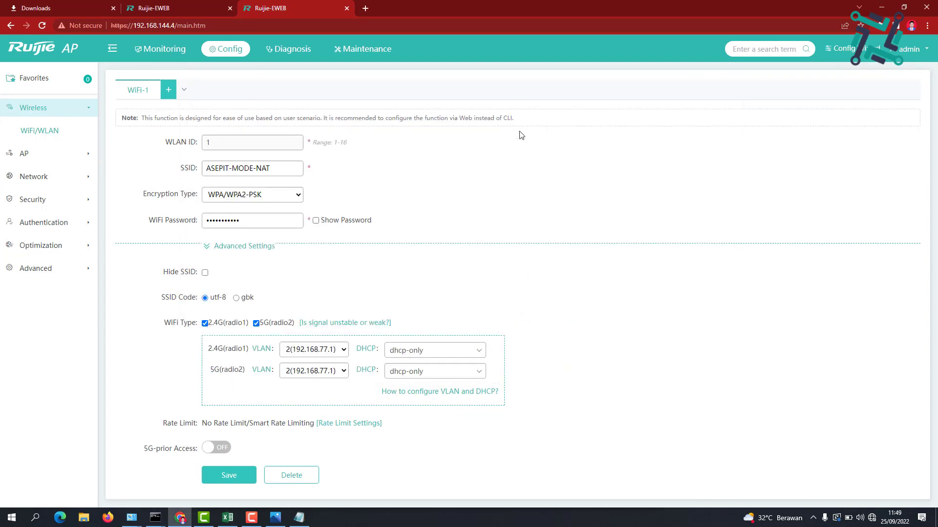
key(ctrl+t)
text(goo)
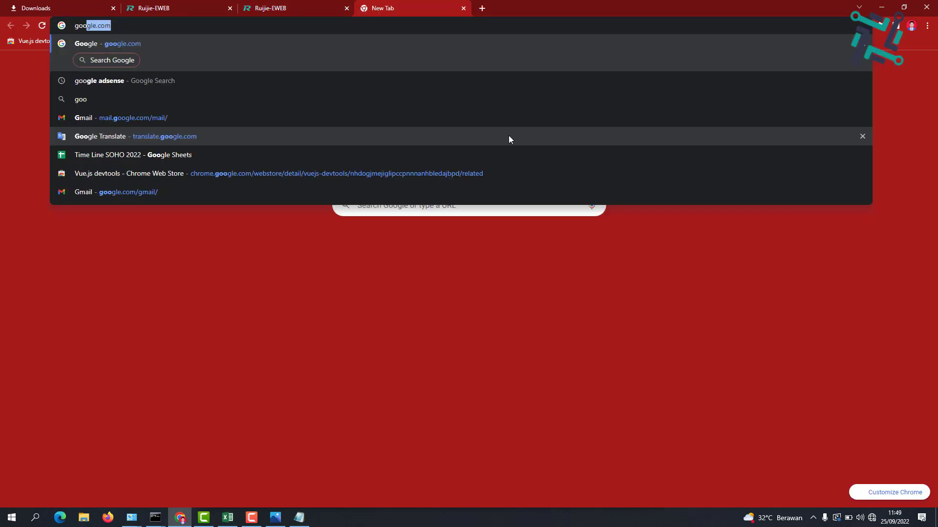
key(Return)
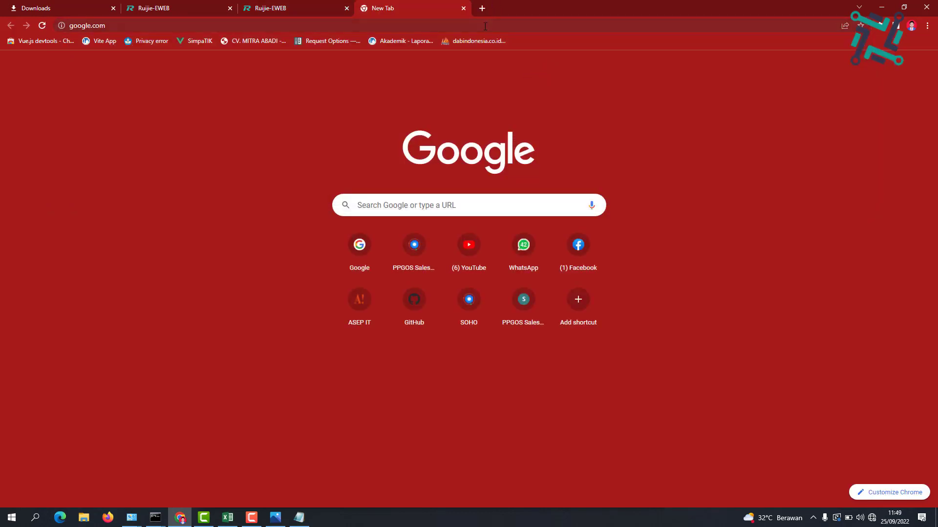
Go to 192.168.77.1 over HTTPS, proceeding past the certificate warning
click(485, 26)
text(192.1)
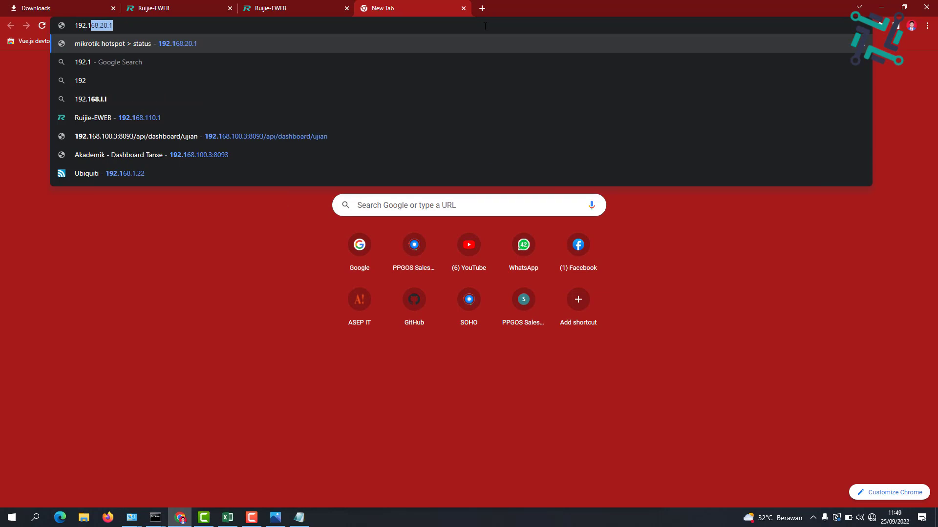
text(68.77.1)
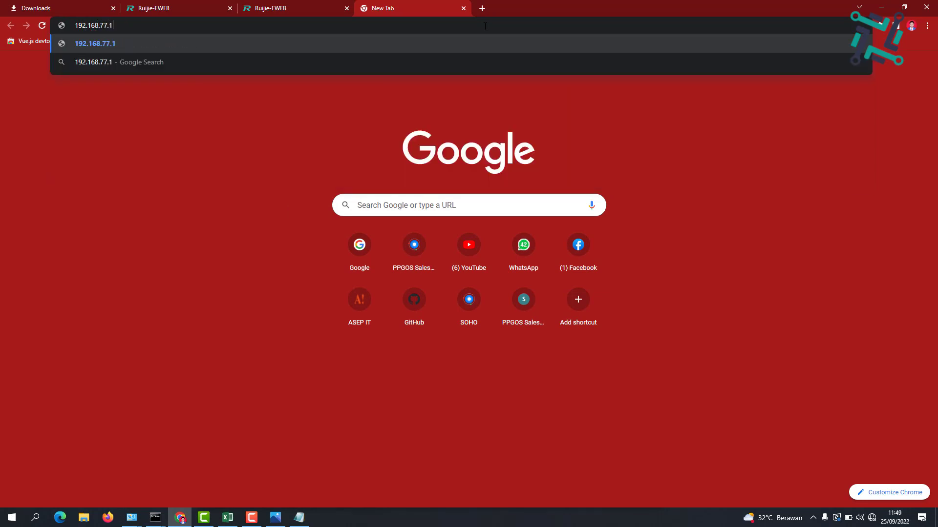
key(Return)
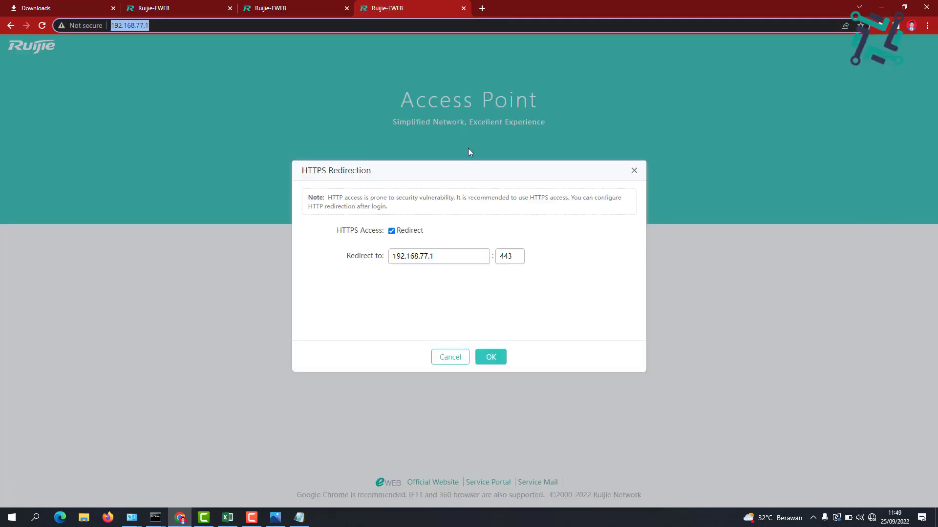
click(493, 357)
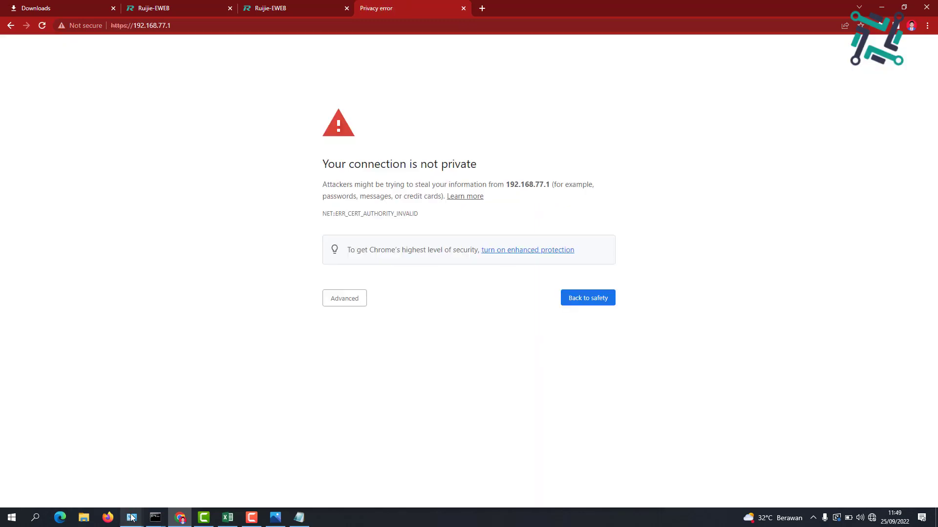
click(342, 300)
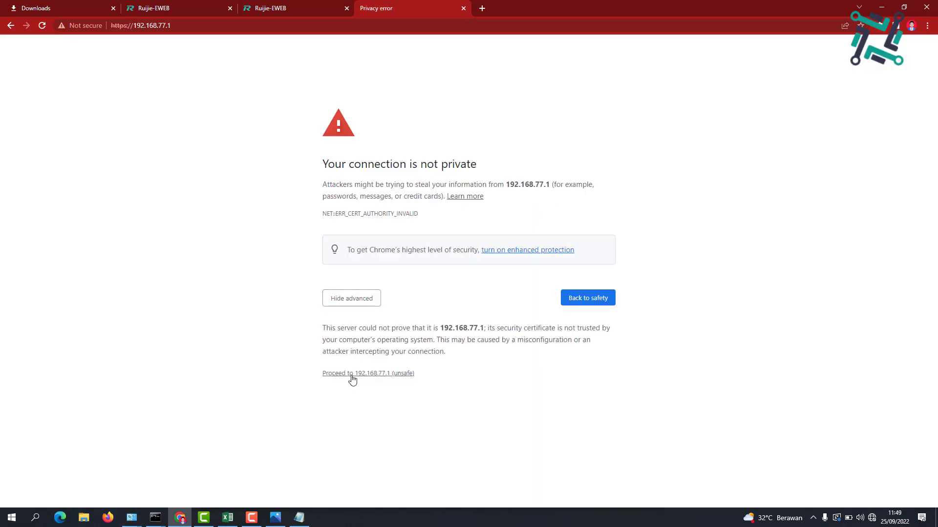
click(352, 374)
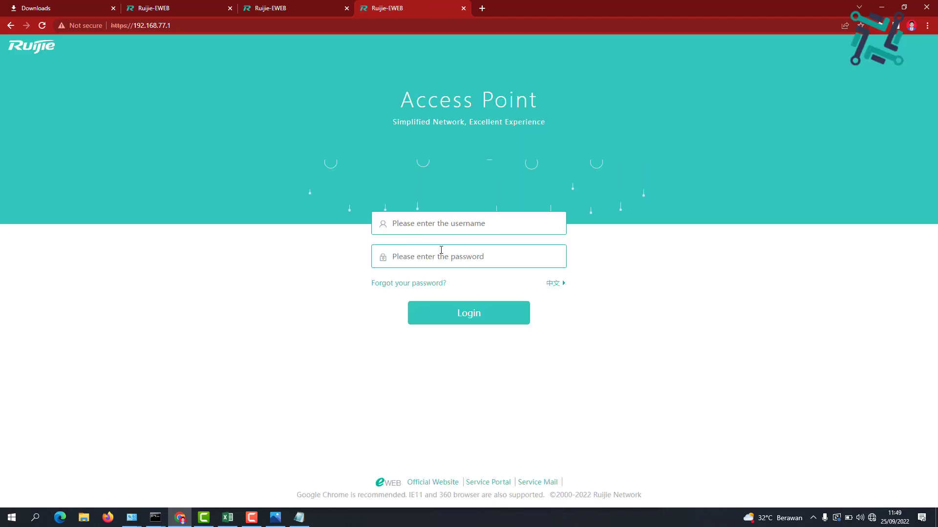
Log in to the access point with the admin username and password
click(451, 224)
text(admin)
key(Tab)
text(ad*****)
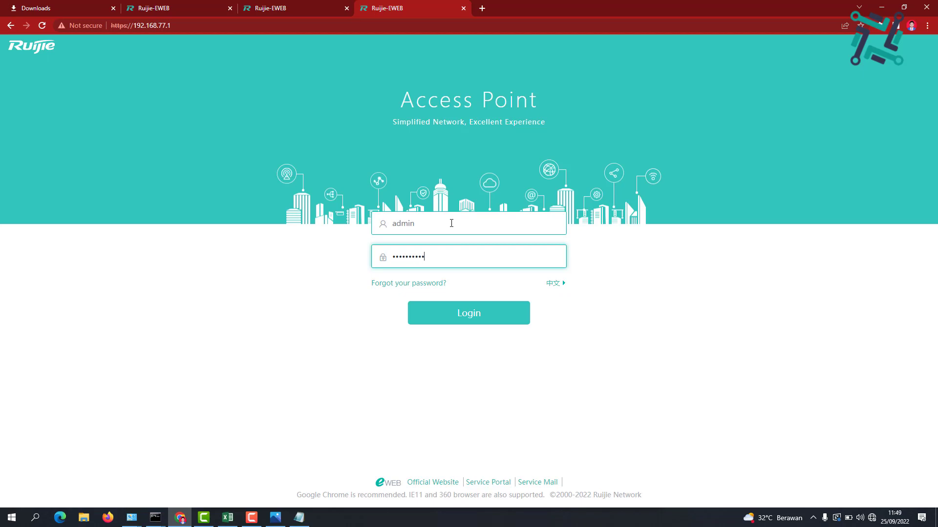
text(***)
key(Return)
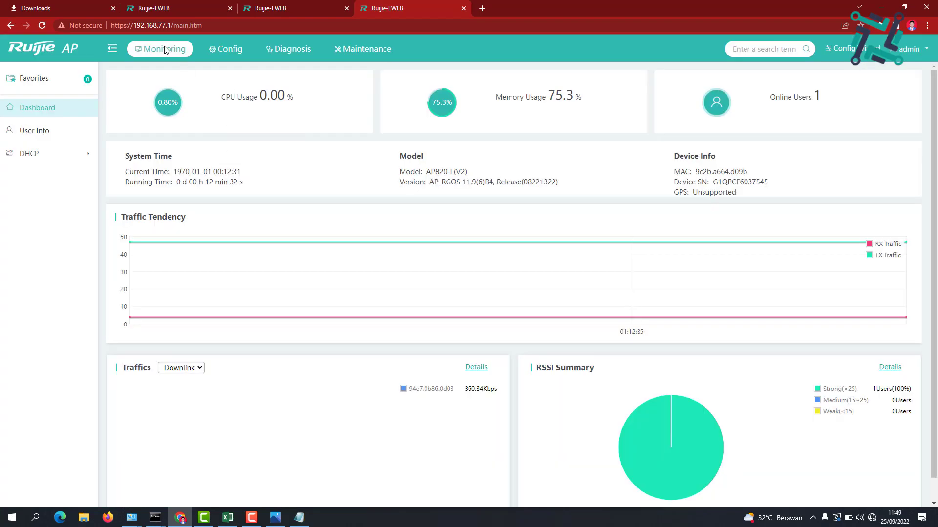
Review WiFi-1's advanced settings, then open Network > External Network
click(228, 50)
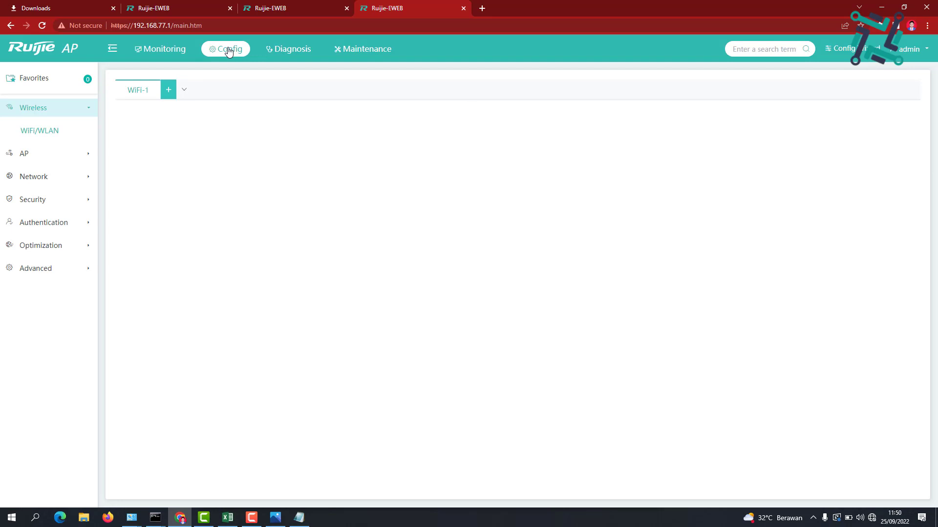
click(58, 154)
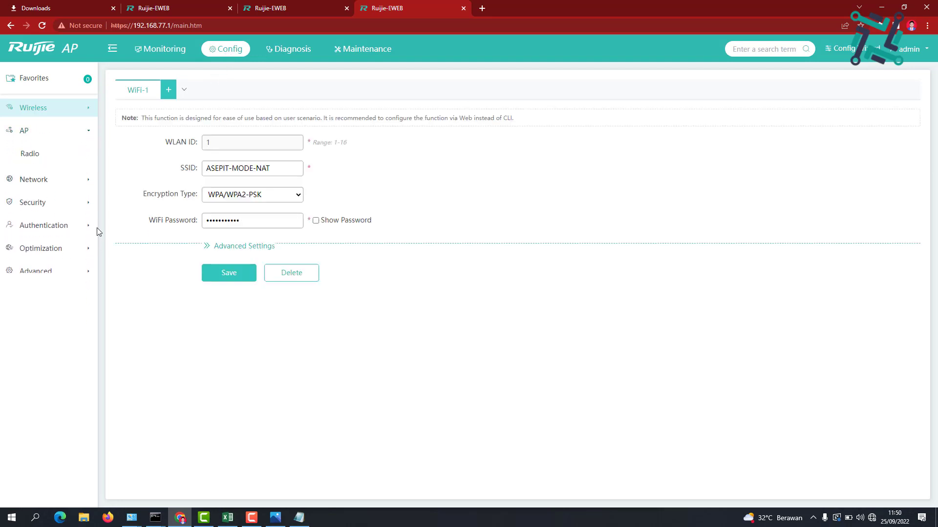
click(223, 249)
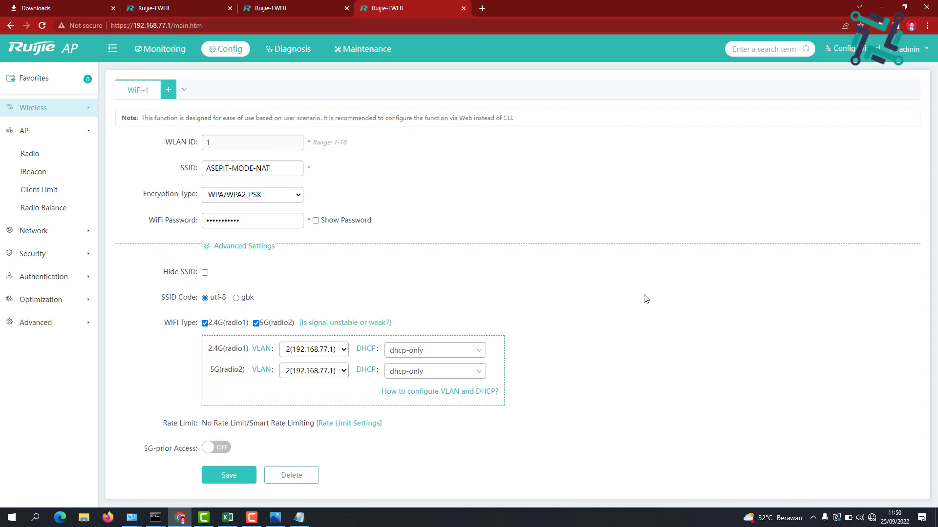
click(62, 231)
click(44, 176)
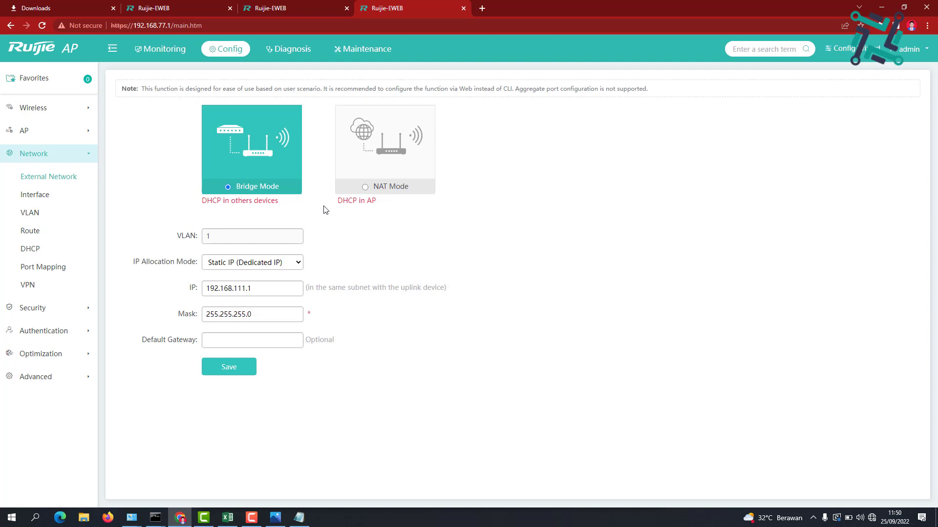
Switch the access point to NAT Mode with Gi0/1 as the WAN port
click(365, 187)
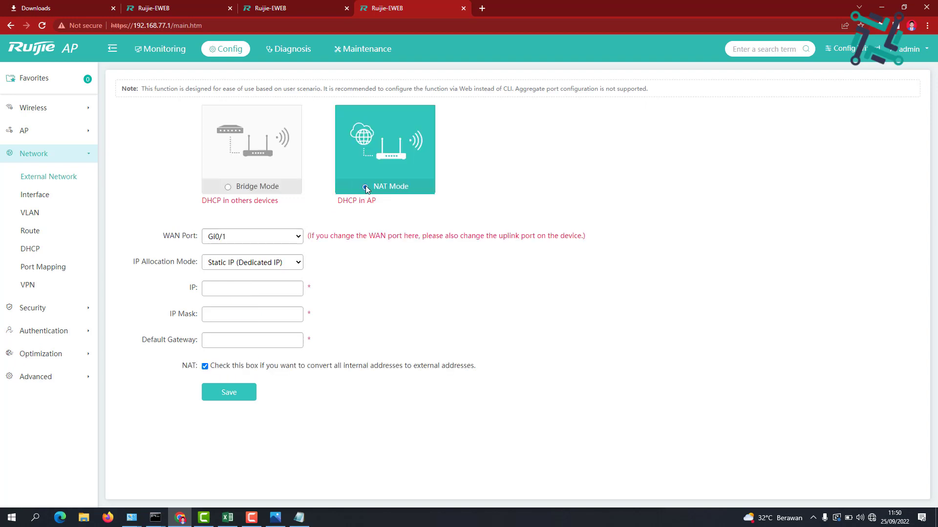
click(271, 236)
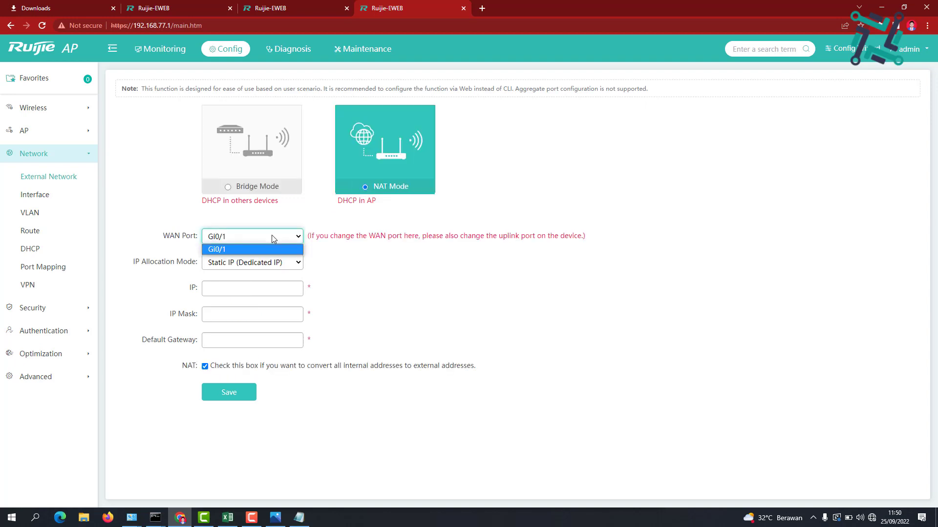
click(272, 237)
click(272, 236)
click(272, 236)
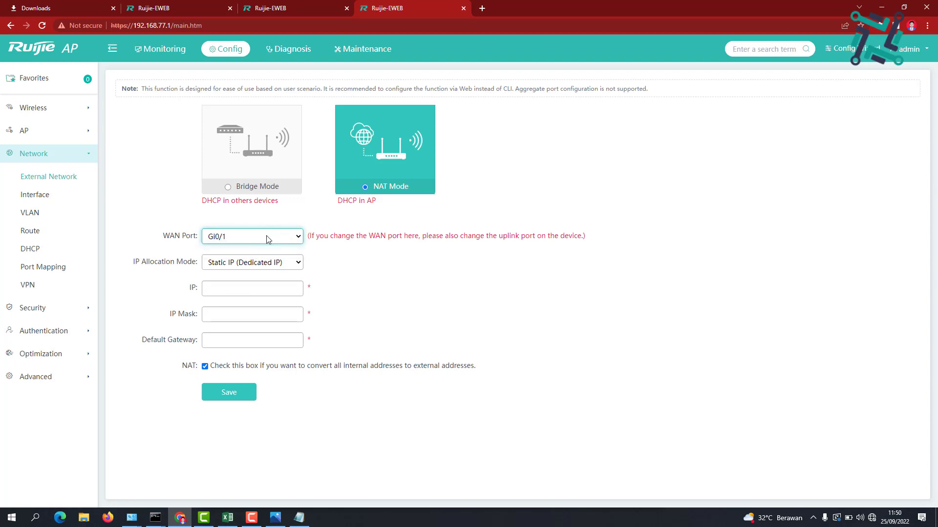
click(228, 188)
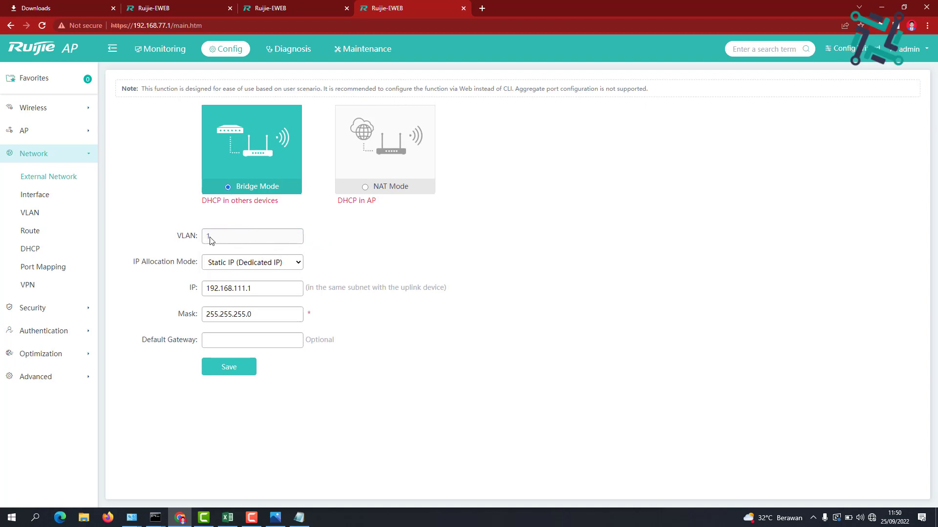
click(365, 188)
Keep static IP allocation and start entering the WAN address 192.168.144
click(270, 262)
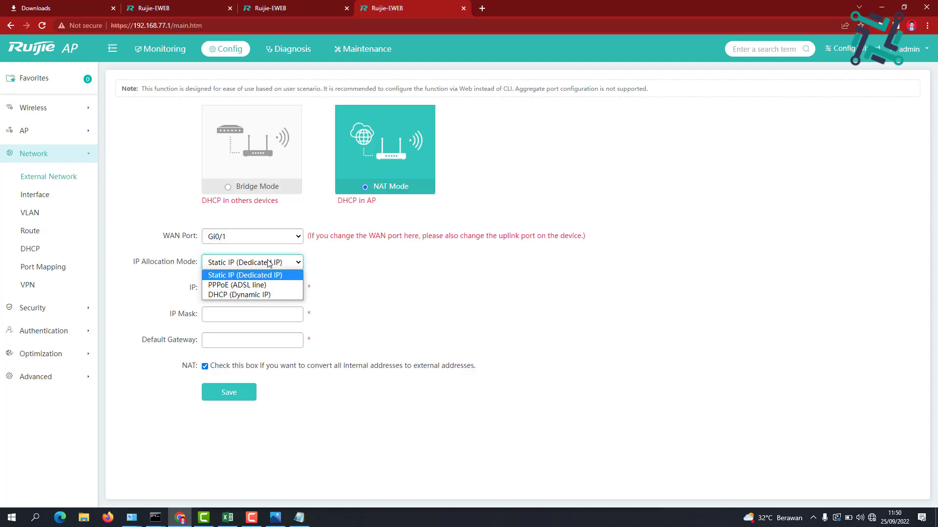
click(270, 262)
click(248, 287)
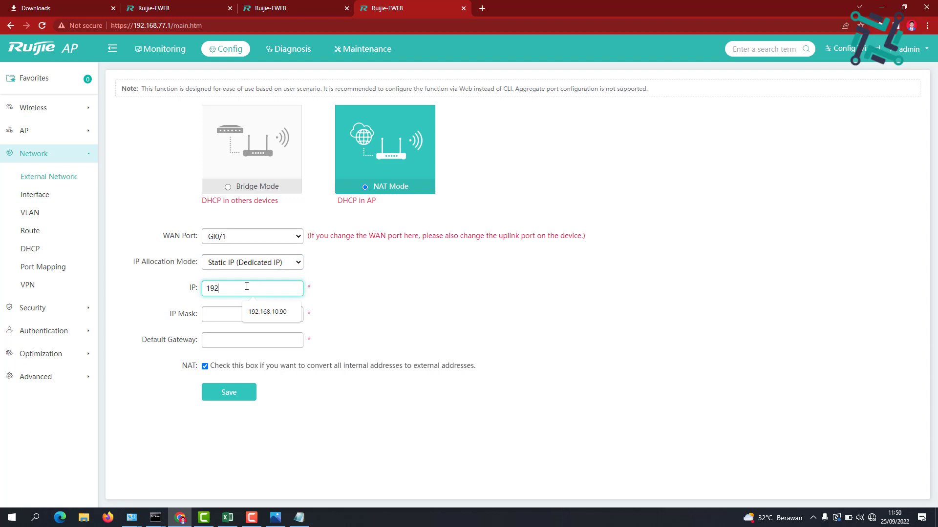
text(192.168.144.4)
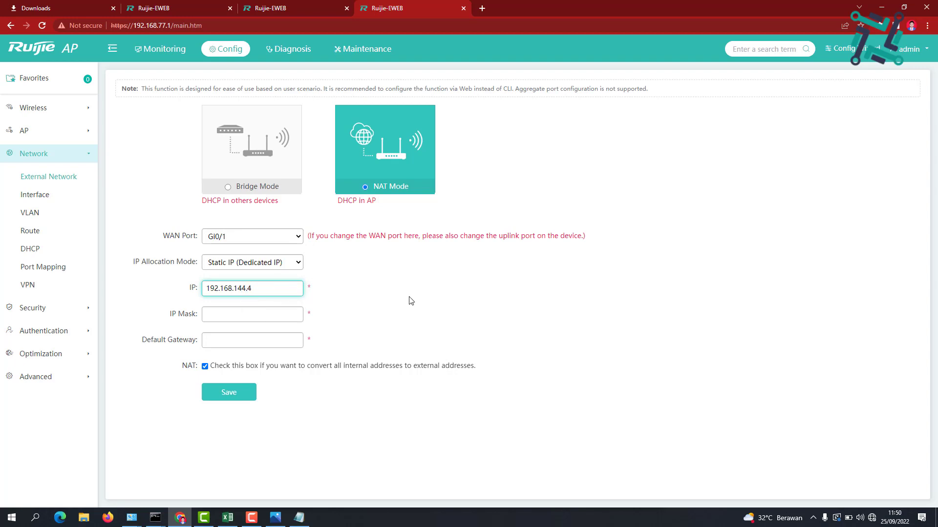
right_click(40, 197)
click(391, 333)
Save the NAT settings despite the offline warning, then open Google in a new tab
click(243, 393)
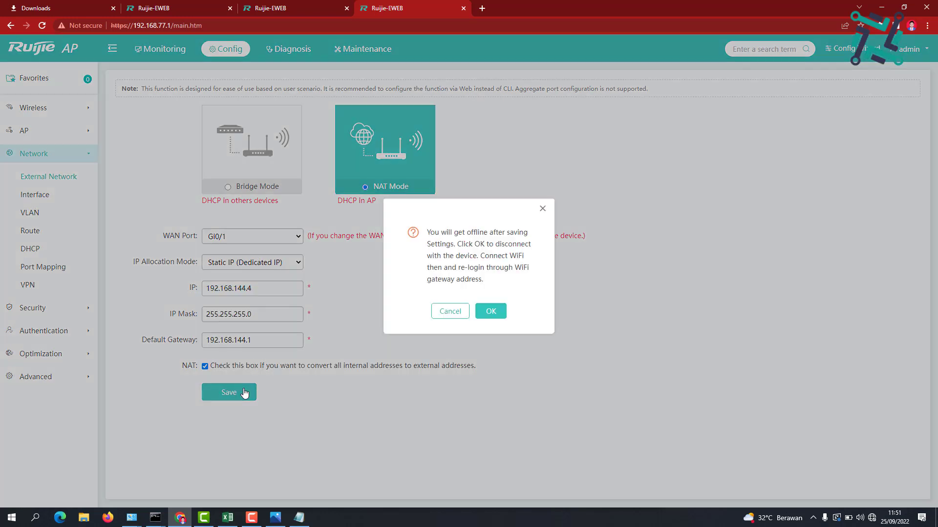
click(491, 313)
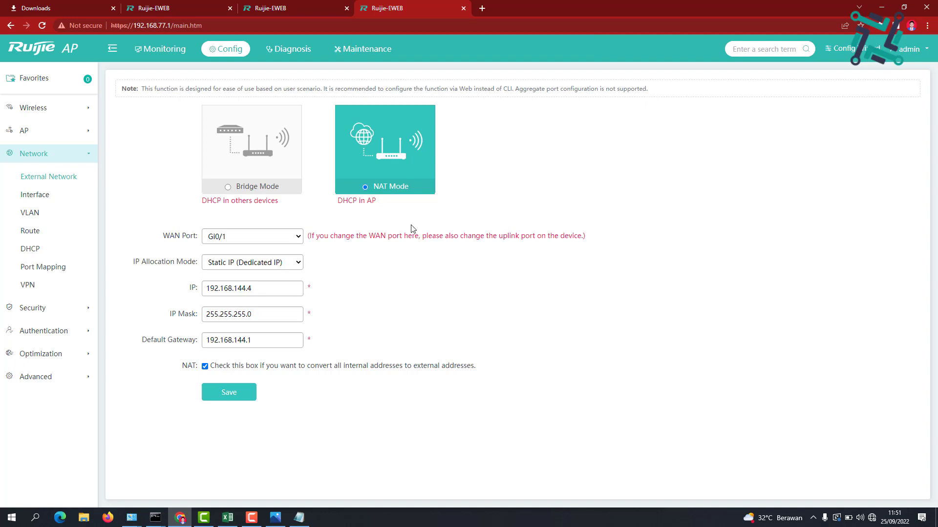
click(482, 9)
text(g)
key(Return)
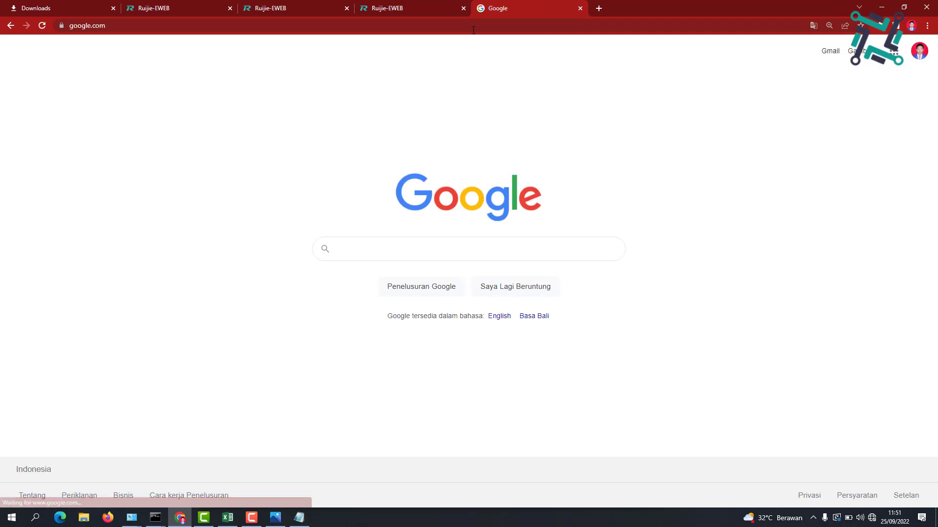
Return to the Ruijie tab and open the Monitoring dashboard
click(473, 31)
click(432, 15)
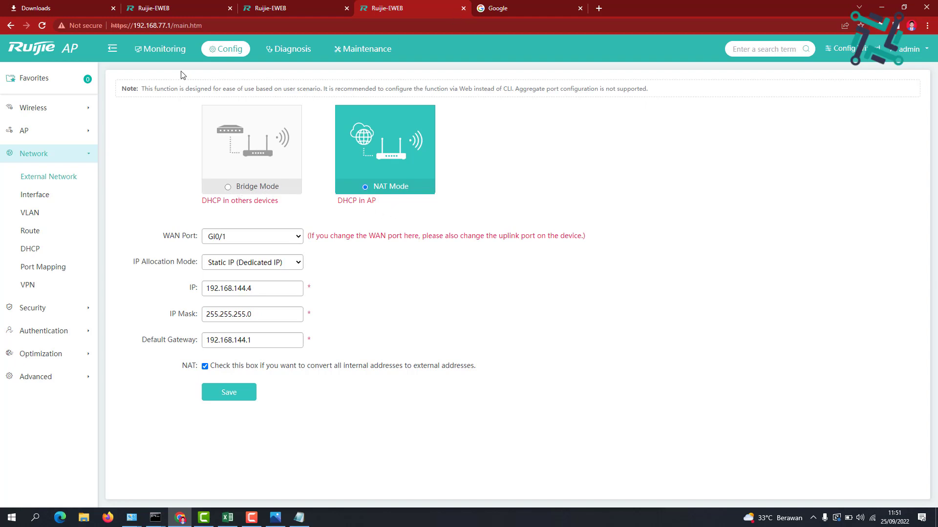
click(166, 57)
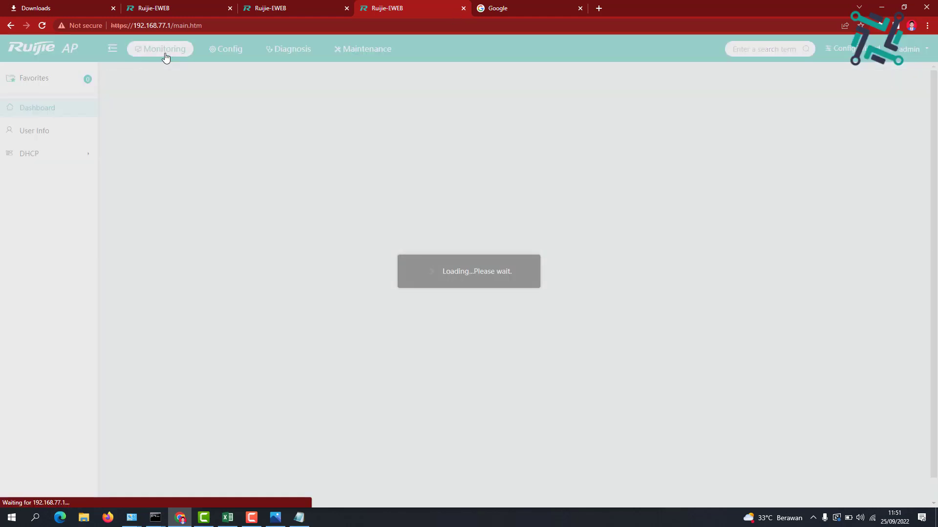